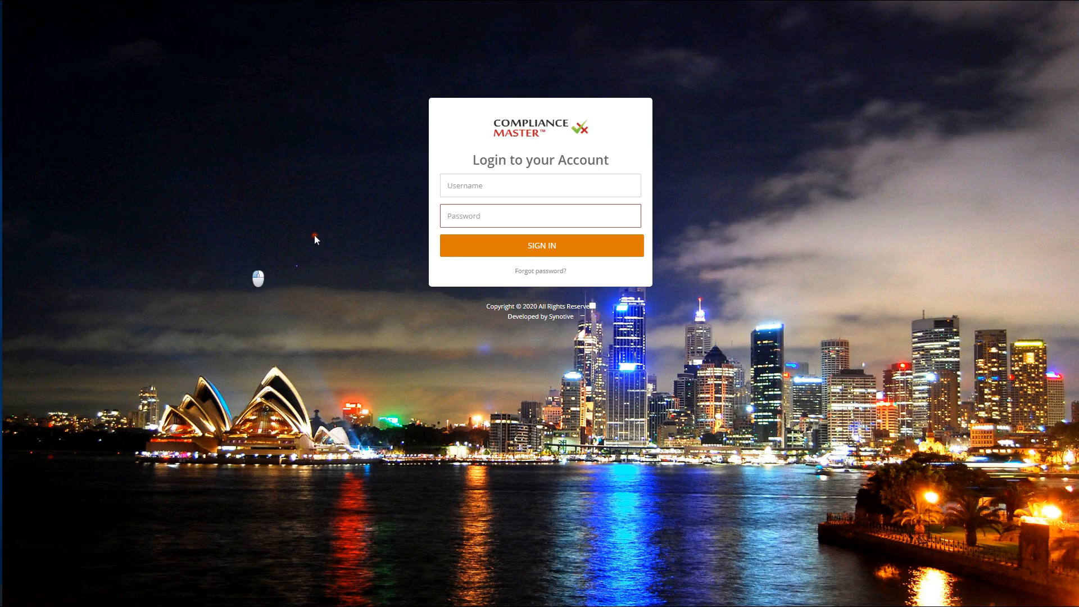
Step: Log in to Compliance Master with the saved administrator account
click(482, 186)
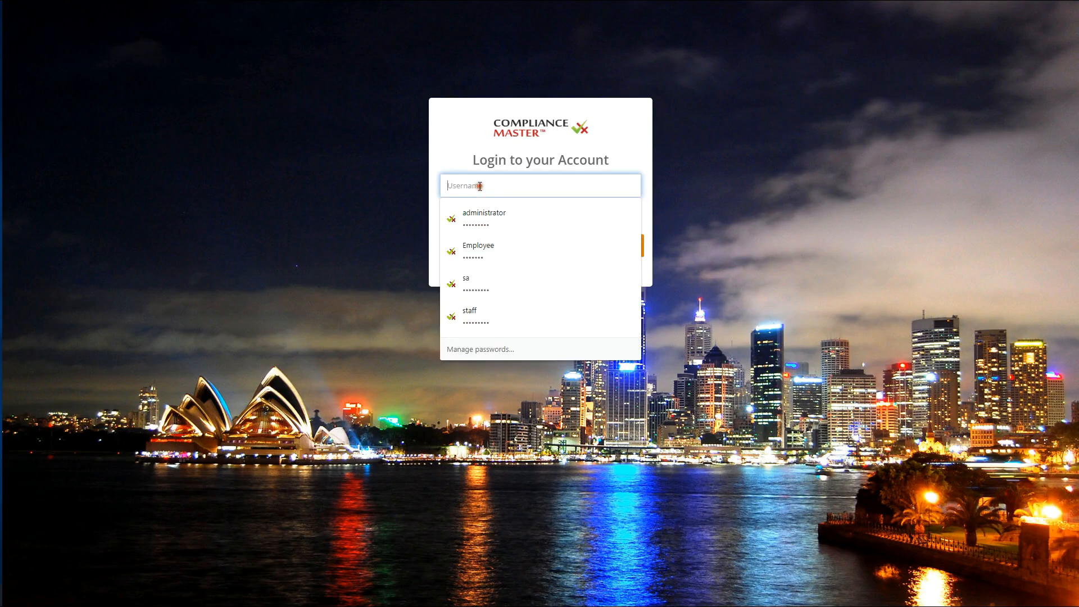
click(482, 216)
click(473, 247)
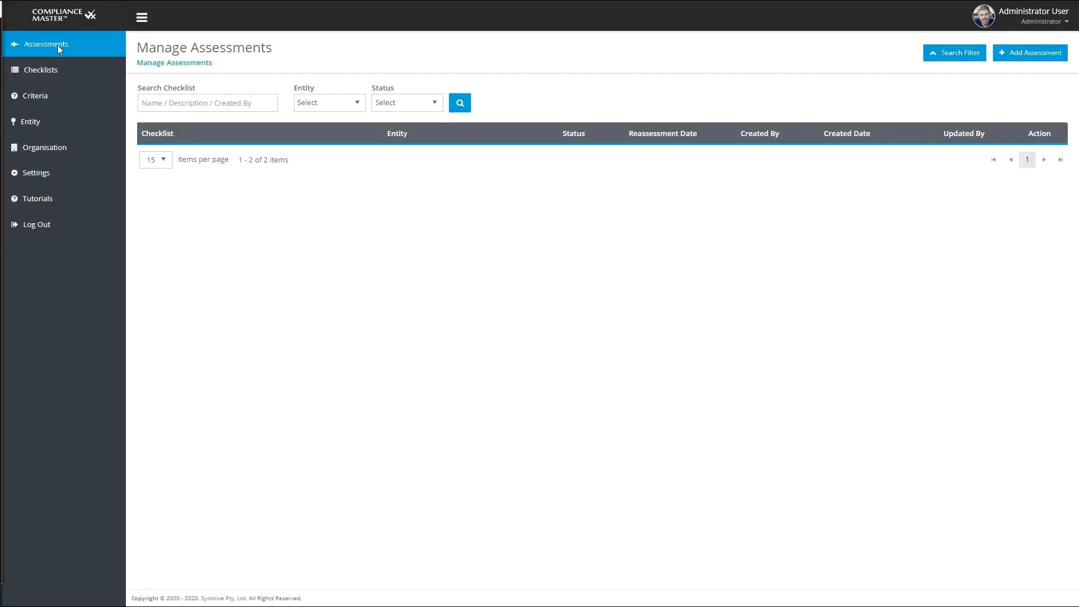
Step: Open the organisation's details for editing, check the name and mobile number fields, and save the record
click(52, 147)
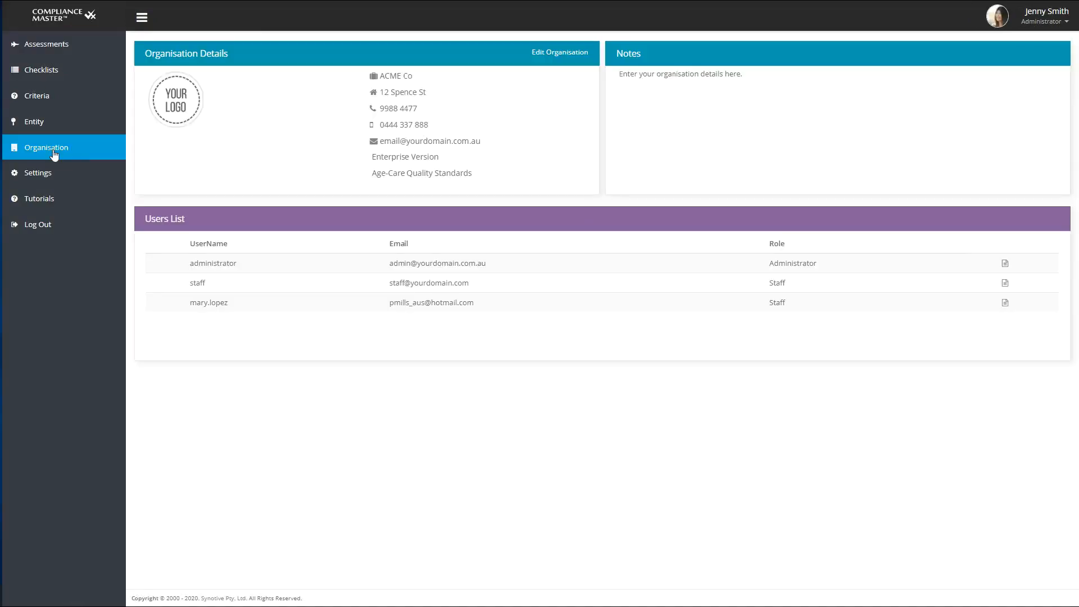
click(551, 54)
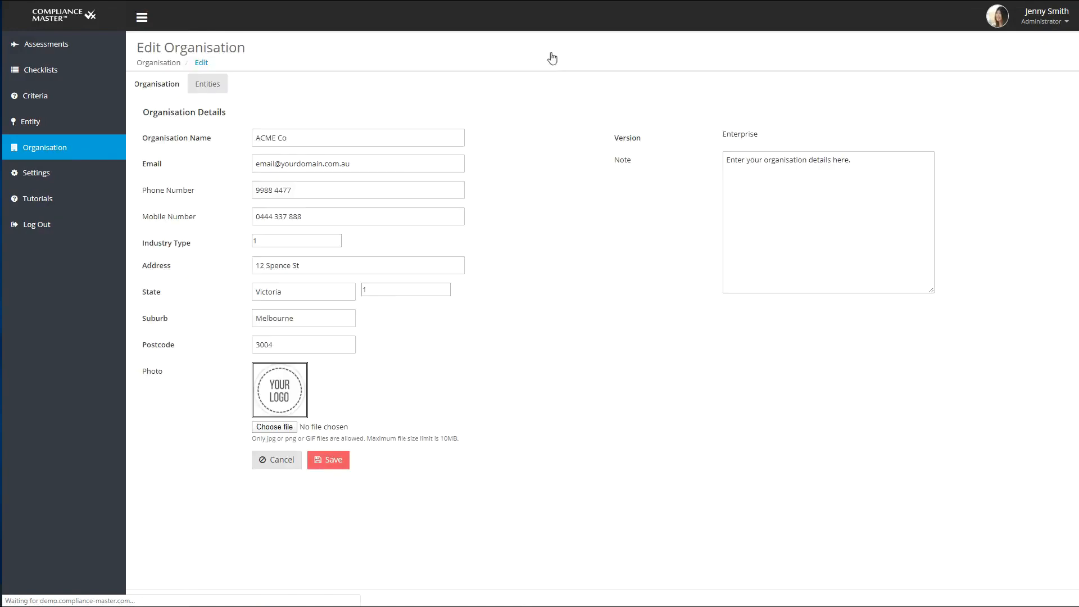
drag(317, 136, 252, 138)
click(316, 211)
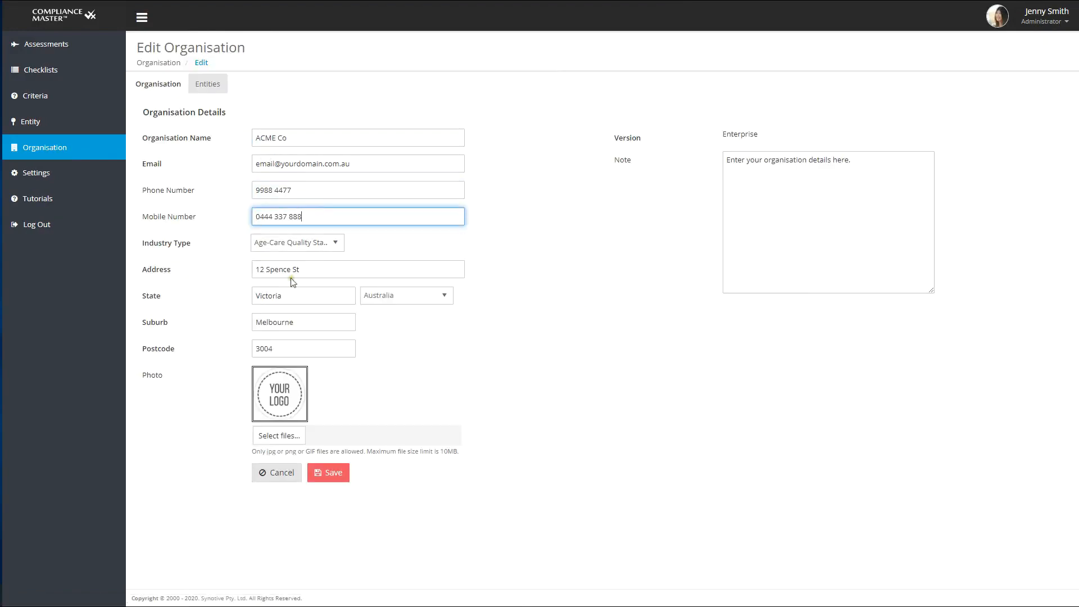
click(328, 476)
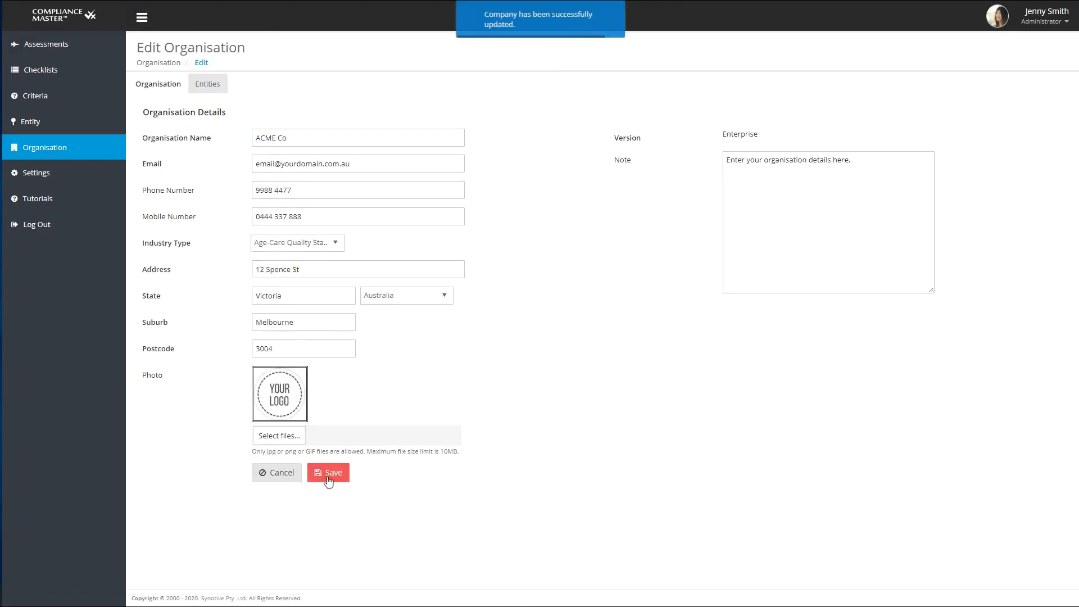
Step: Start a new entity named Branch 4 and enter its contact person's full name and contact phone
click(25, 124)
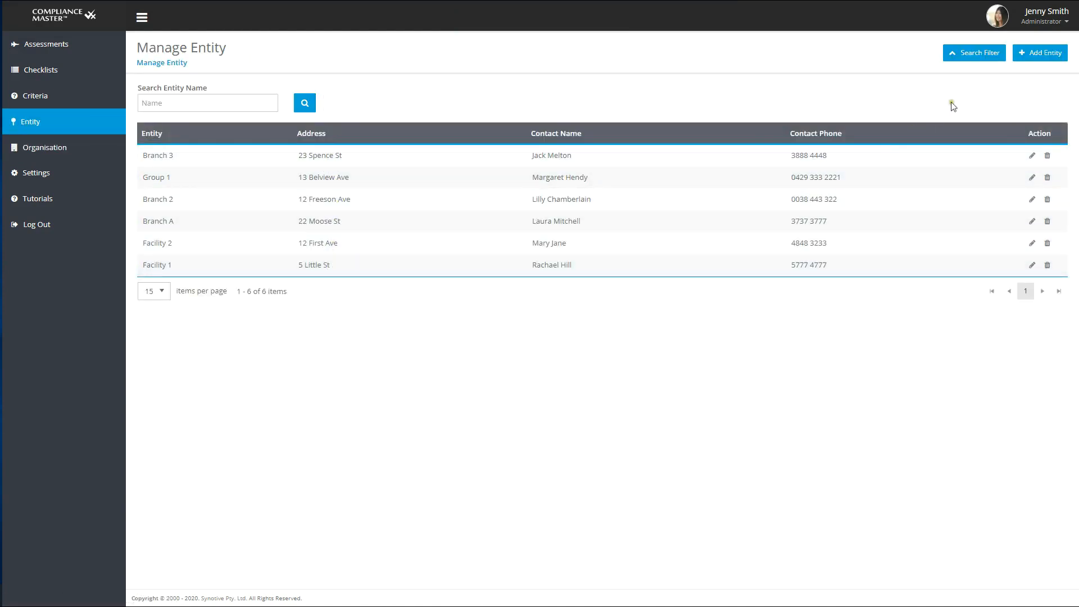
click(1051, 58)
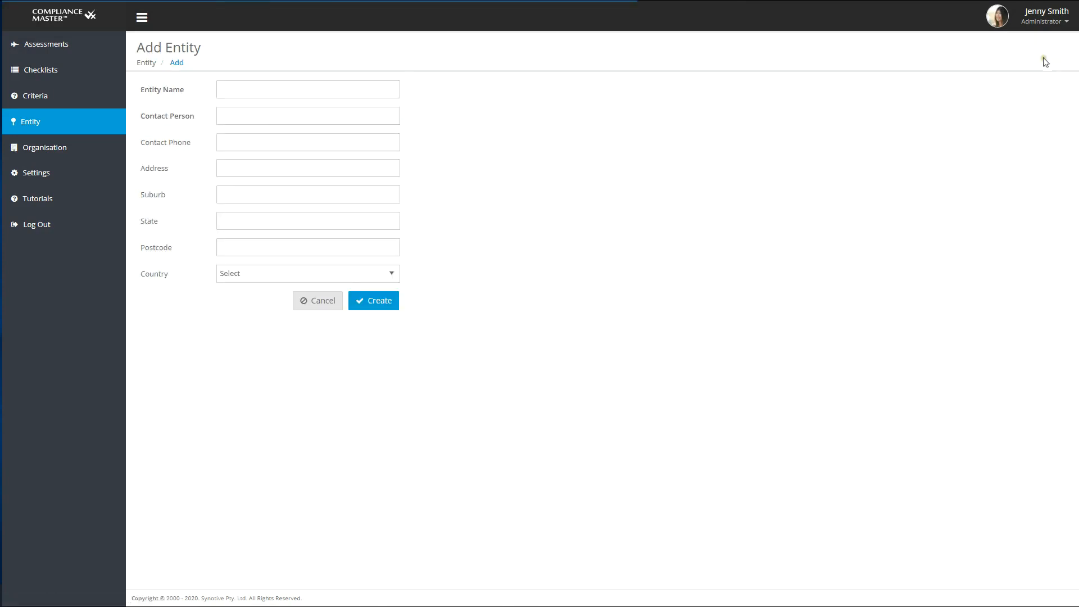
click(301, 88)
text(Brac)
key(BackSpace)
text(nch 4)
click(289, 114)
click(292, 140)
text(9323 4444)
Step: Fill in the new entity's street address, suburb, state and postcode, choose its country, and create the entity
click(302, 165)
click(289, 194)
text(Melbounre)
click(290, 221)
text(Vic)
click(282, 246)
text(3000)
click(308, 274)
click(304, 295)
click(377, 304)
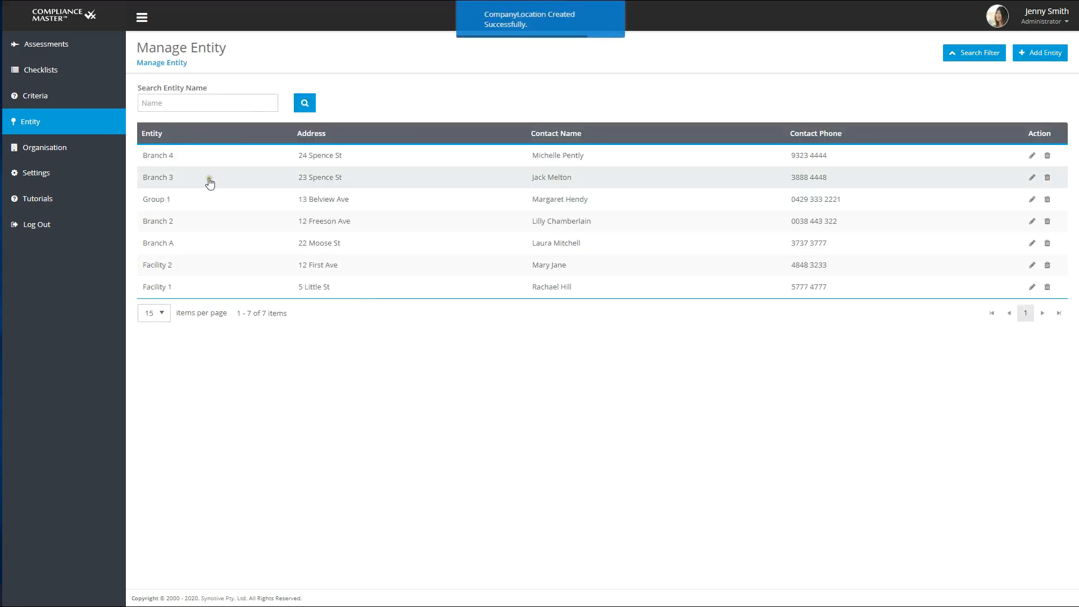
Step: Start a new checklist named "Quality Systems Compliance Audit AS/NZS ISO 9001"
click(27, 72)
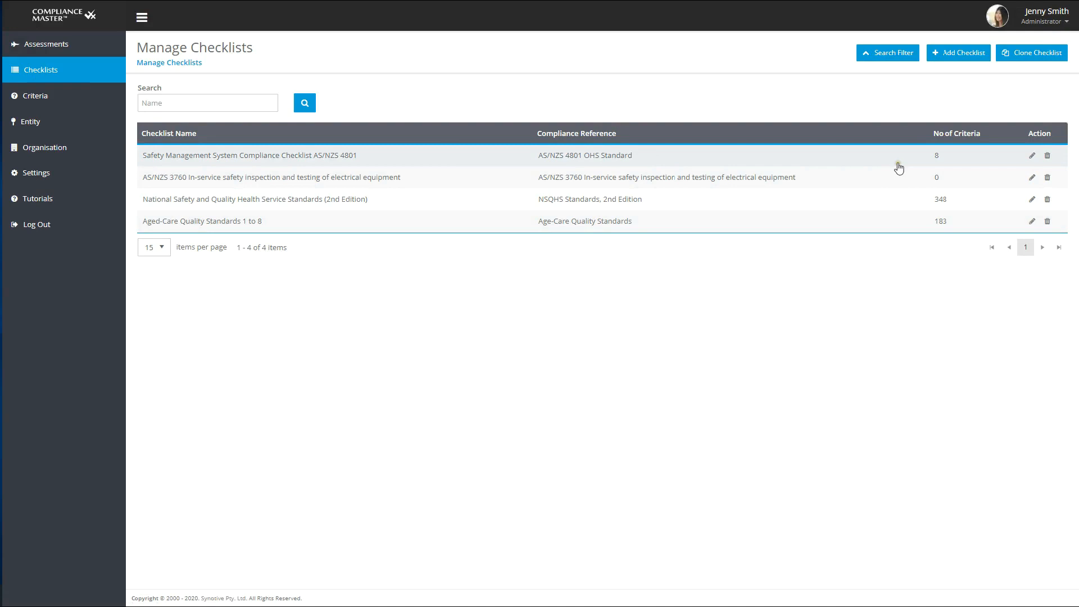
click(955, 54)
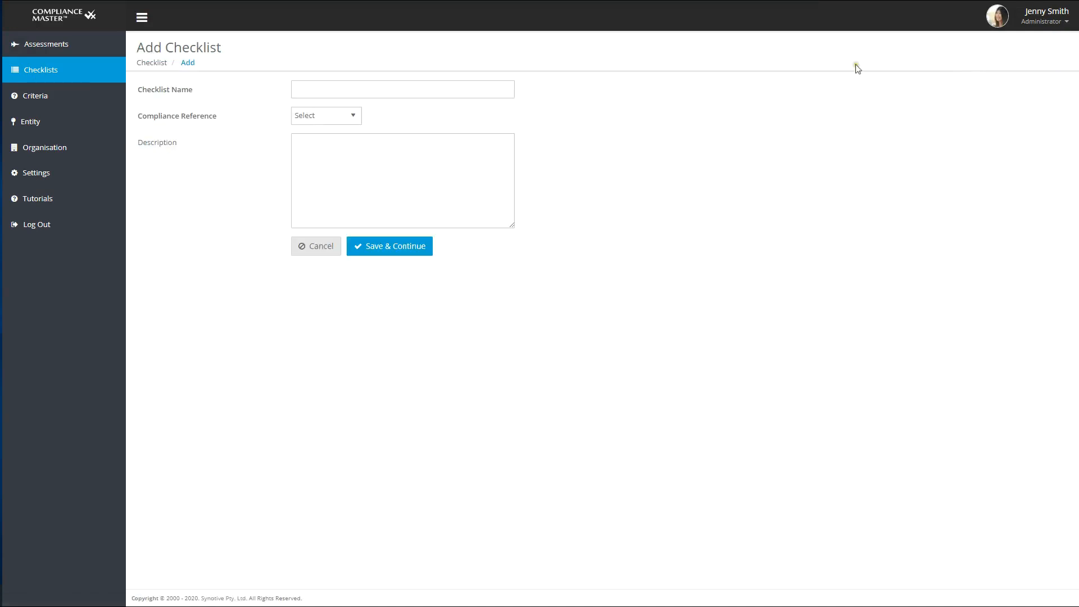
click(314, 87)
text(Qua)
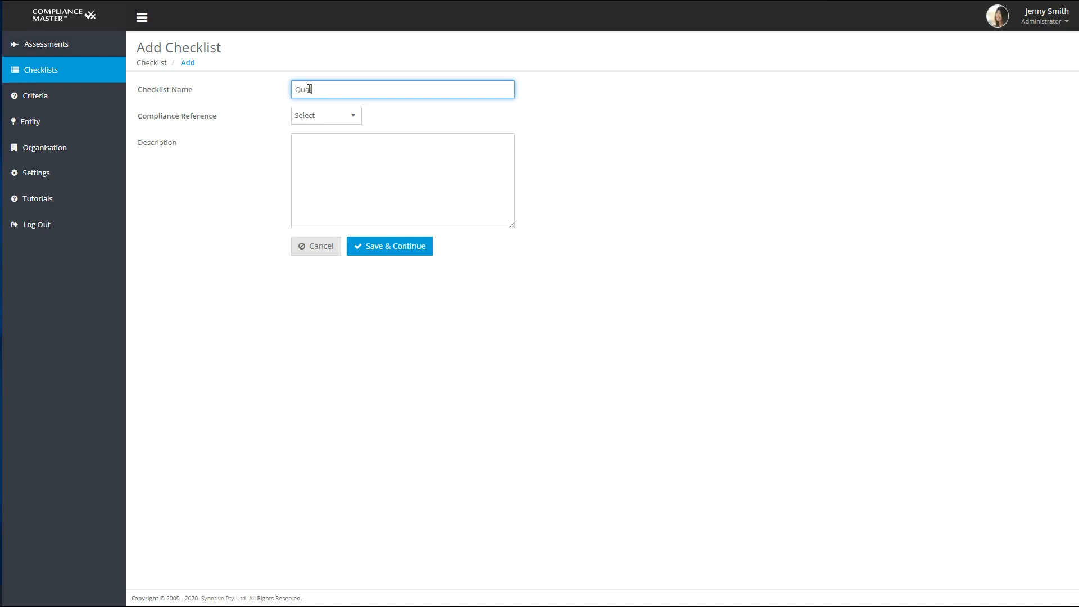
text(lity Systems Compliance Audit AS/NZS ISO 9001)
Step: Set the compliance reference to Quality Management System Standard AS/NZS 9001:2016, paste the description about assessing ISO 9001:2016 compliance, and save the checklist
click(339, 120)
scroll(342, 200, down, 5)
click(341, 200)
click(313, 154)
right_click(313, 154)
click(348, 233)
click(415, 248)
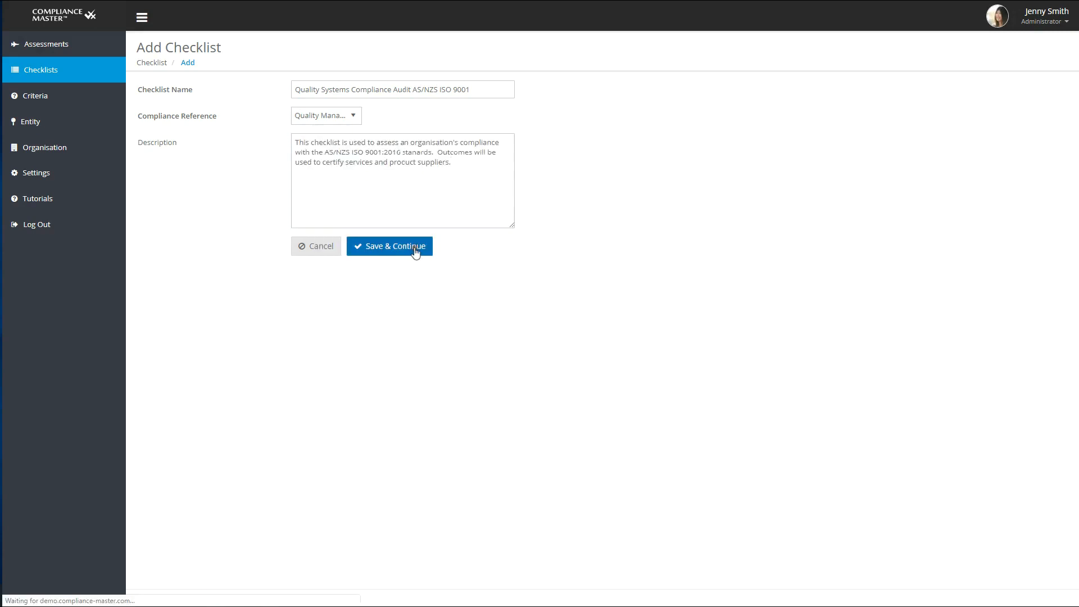
Step: Open the National Safety and Quality Health Service Standards (2nd Edition) checklist for editing and examine its standards, criteria and actions
click(58, 78)
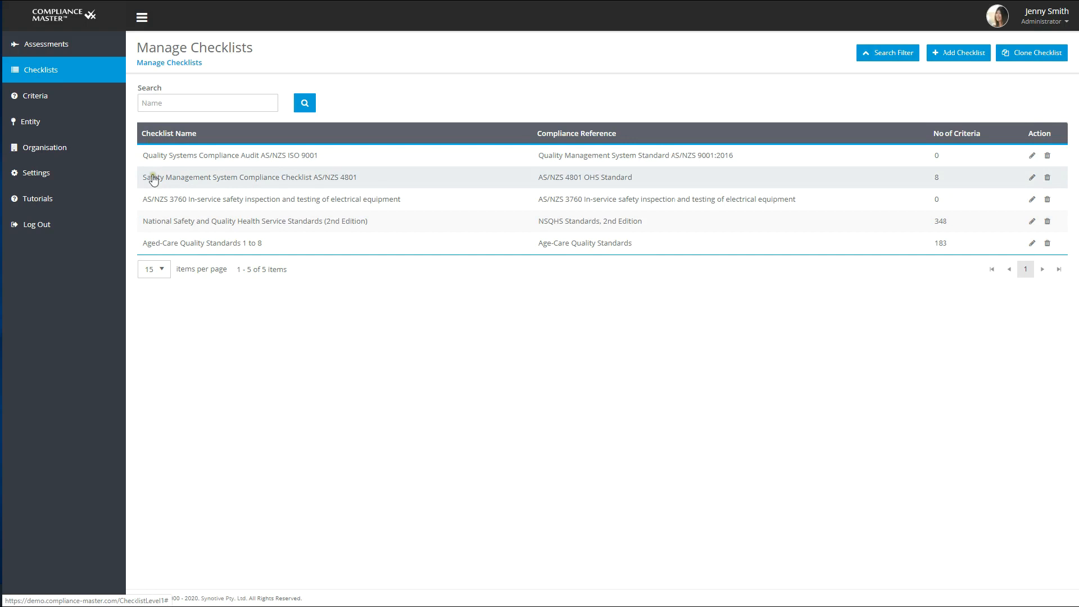
click(152, 222)
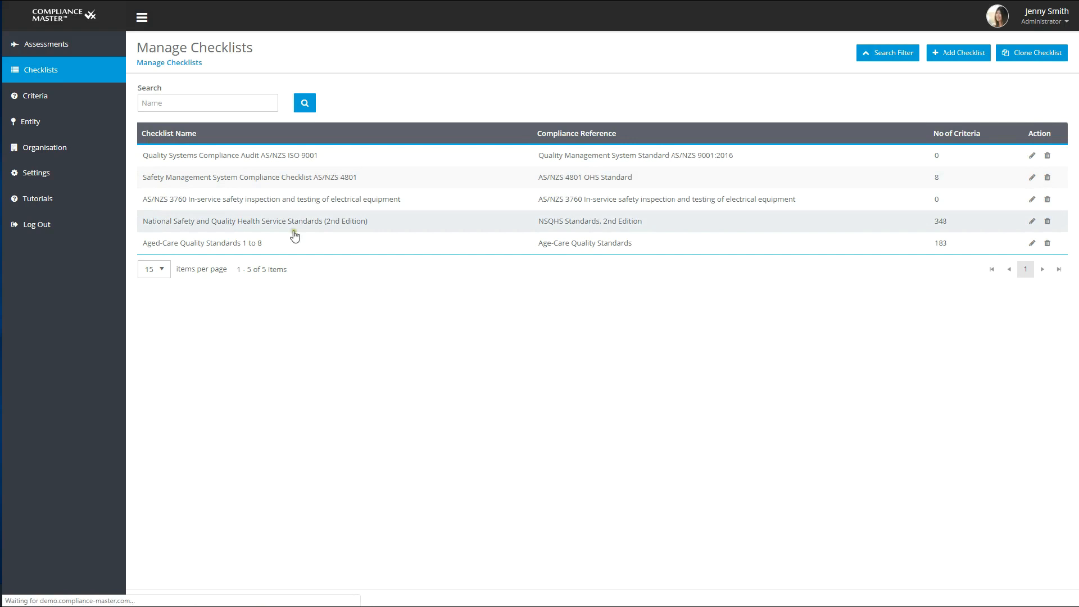
click(1032, 222)
scroll(217, 284, down, 3)
scroll(213, 328, down, 1)
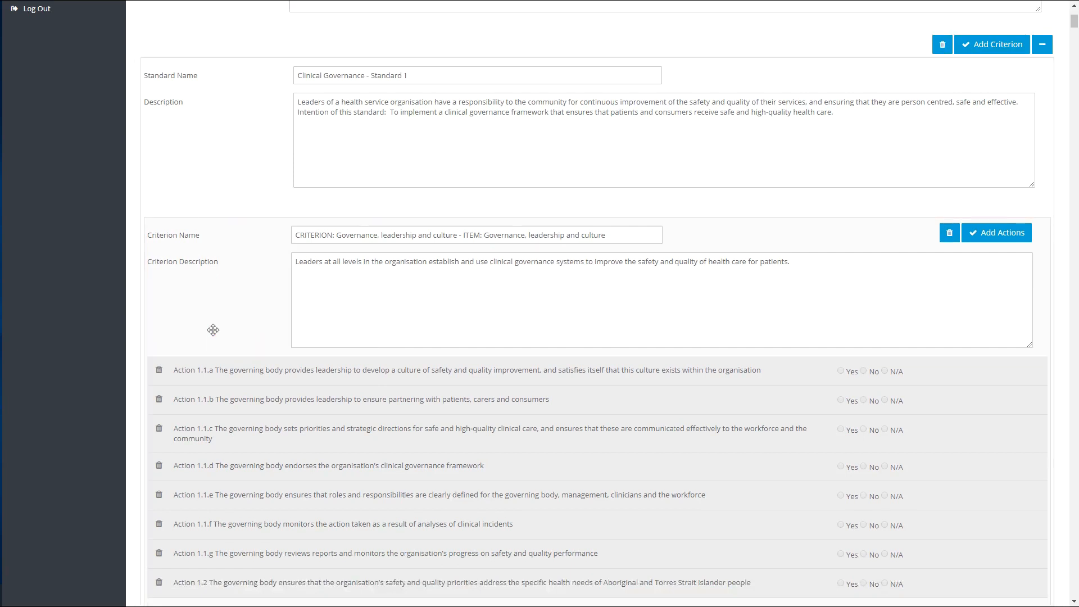
scroll(213, 330, up, 4)
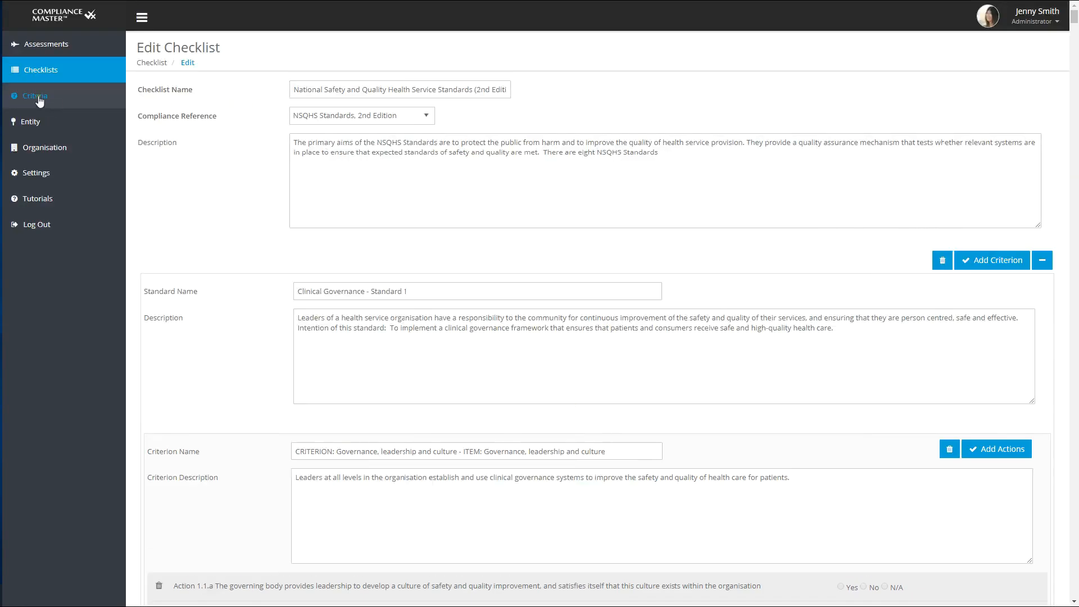
Step: Browse the list of compliance criteria and go to its fourth page
click(39, 100)
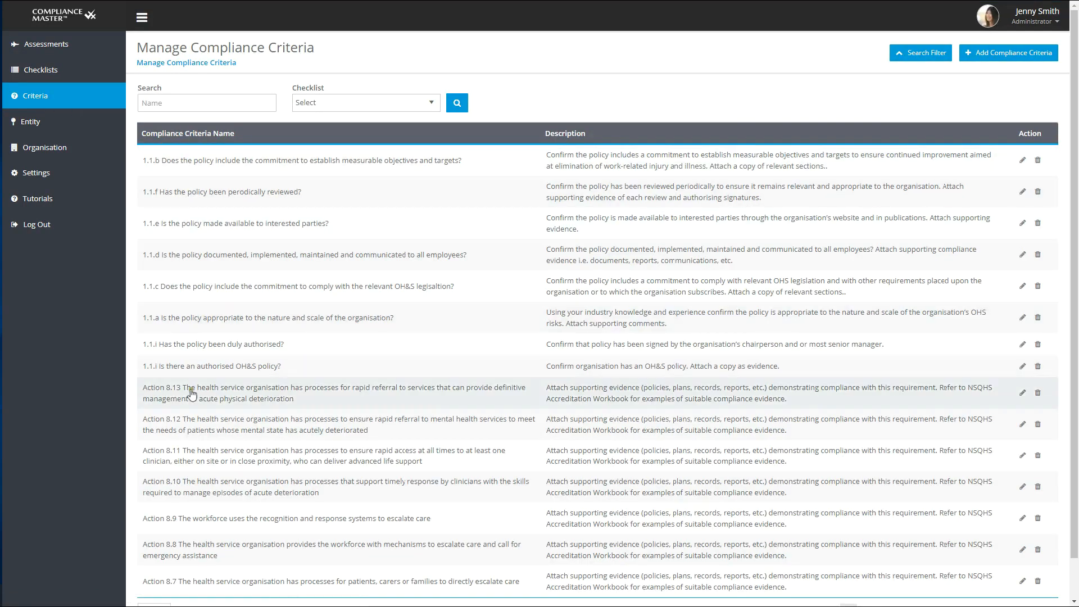
scroll(200, 475, down, 1)
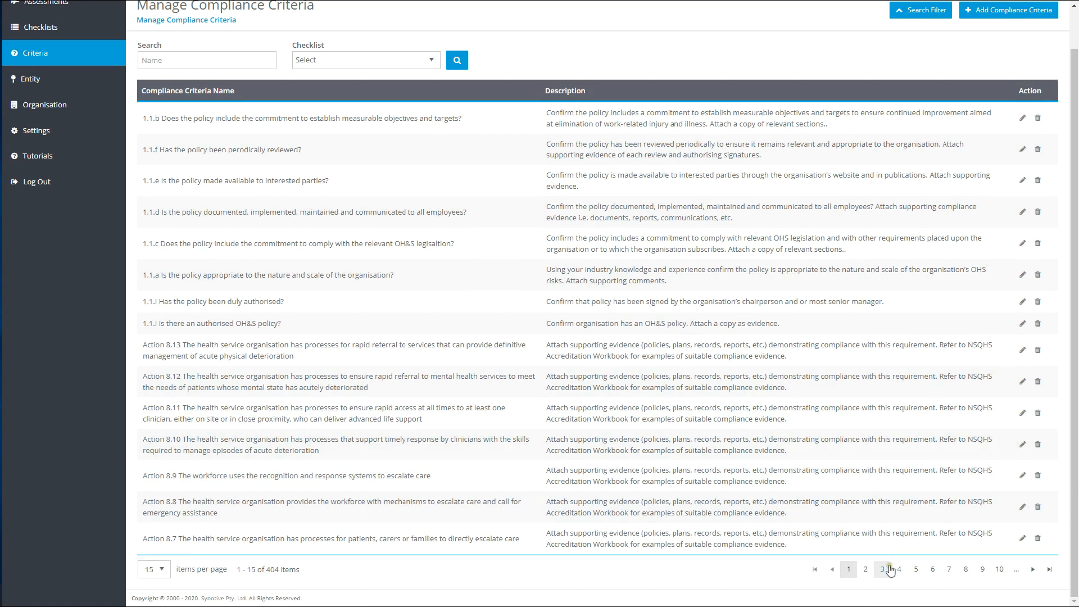
click(899, 570)
scroll(743, 400, up, 1)
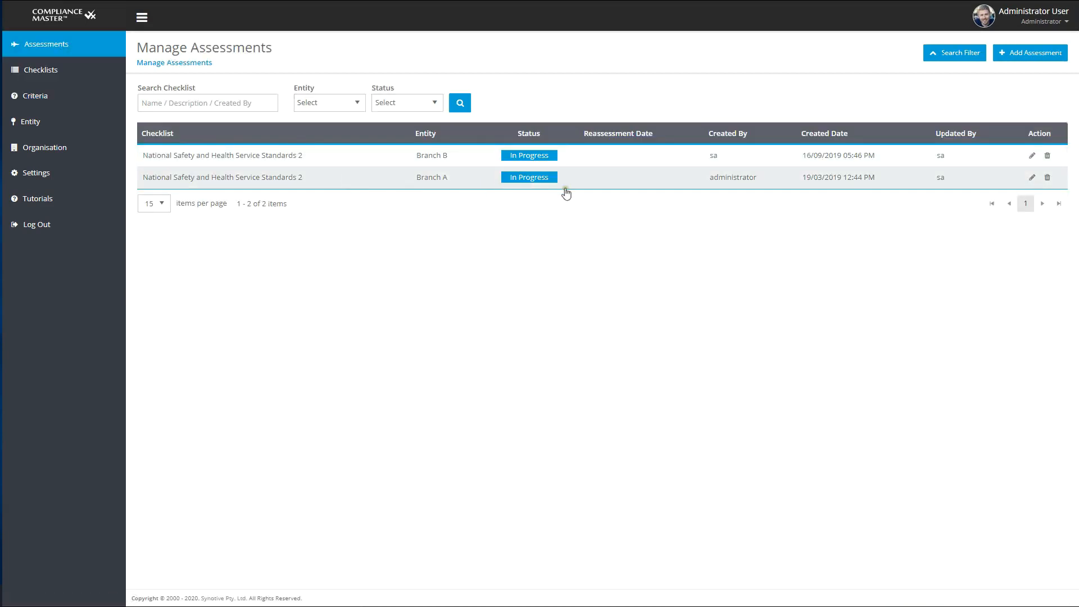
Step: Start a new assessment using the National Safety and Quality Health Service (NSQHS) Standards (2nd Edition) checklist for the entity Branch C
click(1049, 55)
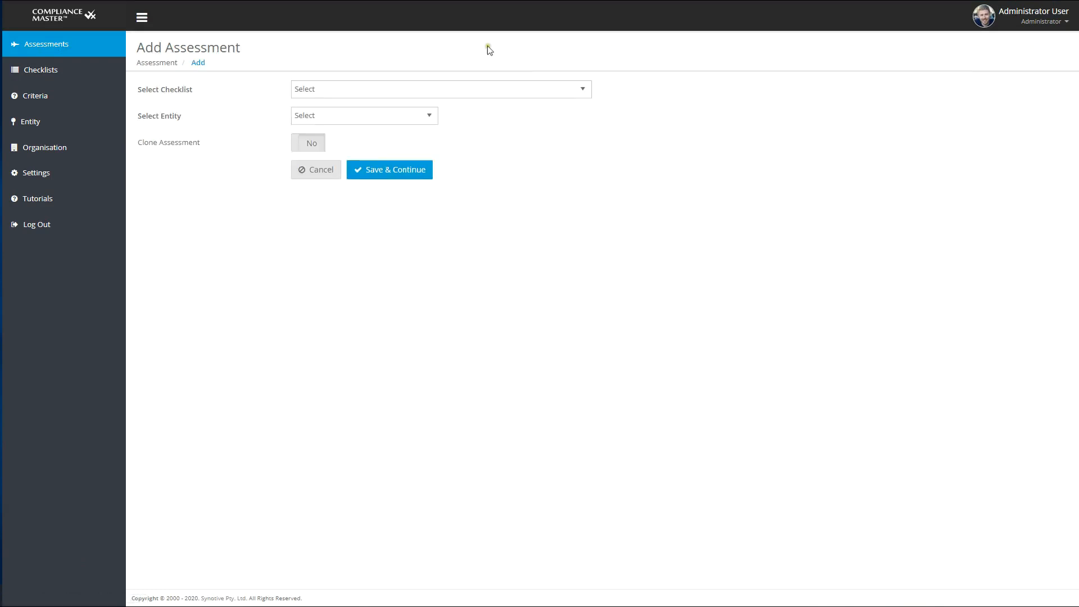
click(426, 91)
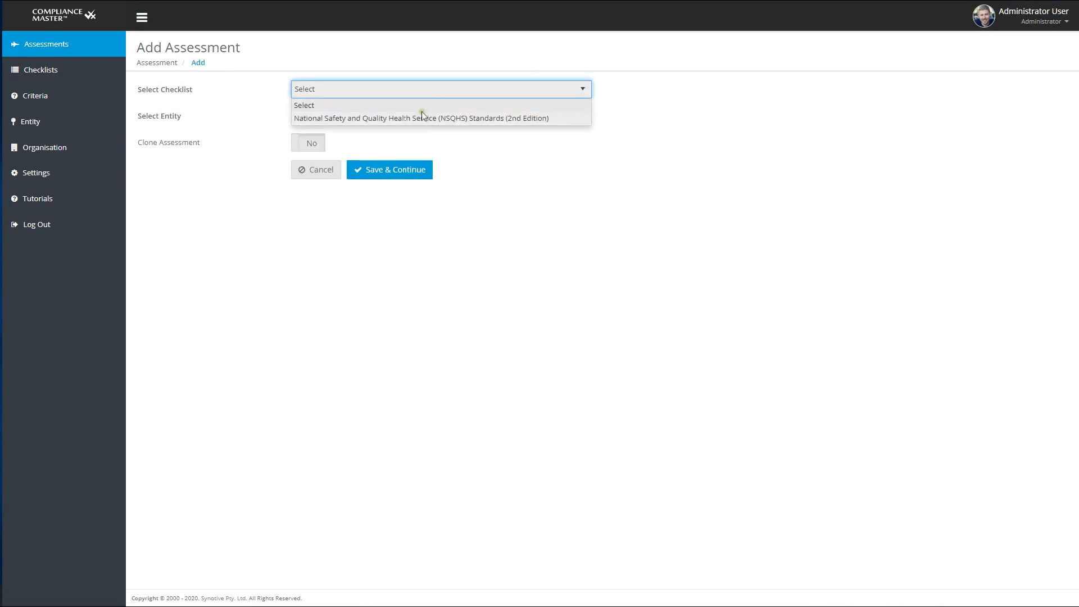
click(421, 118)
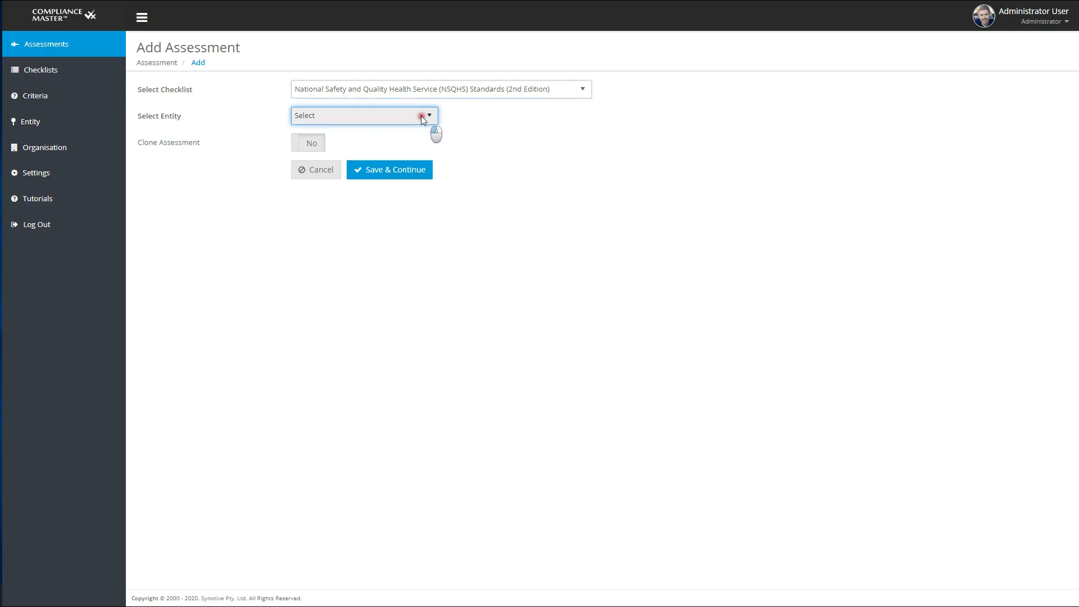
click(423, 119)
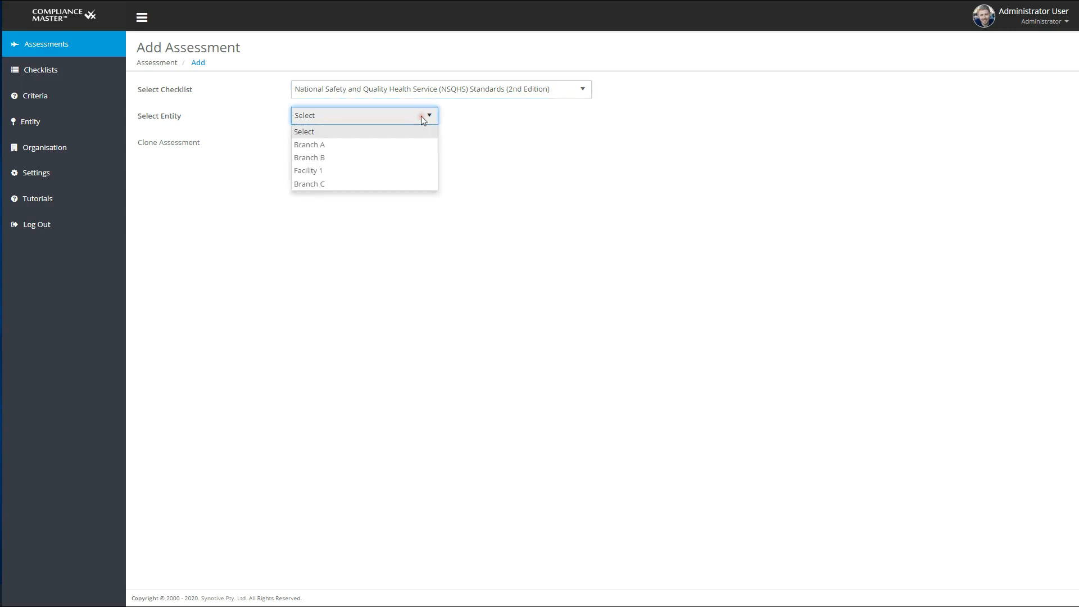
click(400, 180)
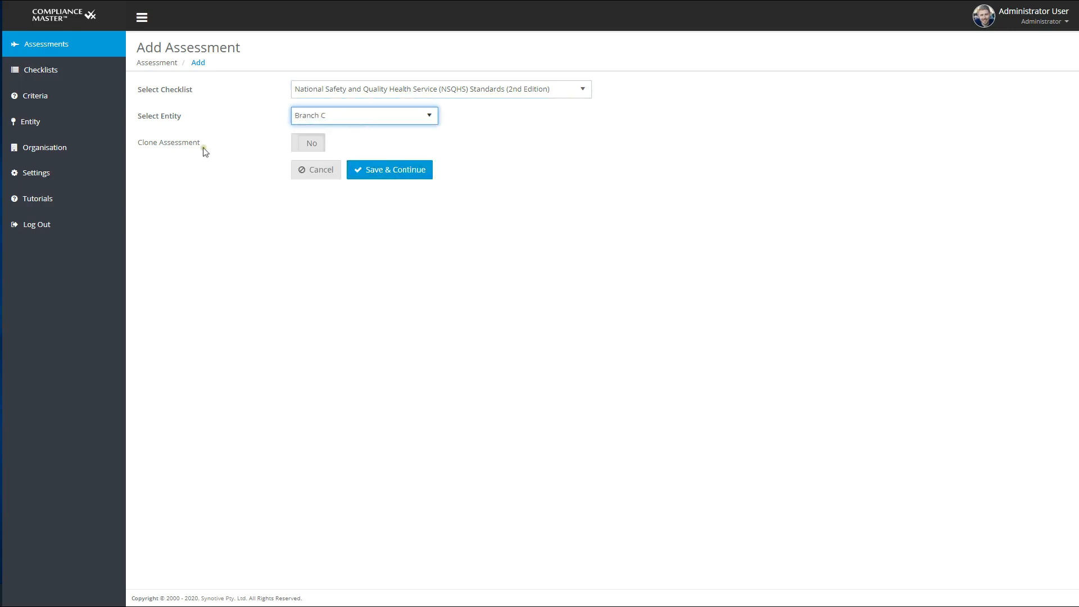
Step: Enable cloning, choose Branch A's National Safety and Health Service Standards 2 assessment from 19/03/2019 as the source, and save the new assessment
click(311, 144)
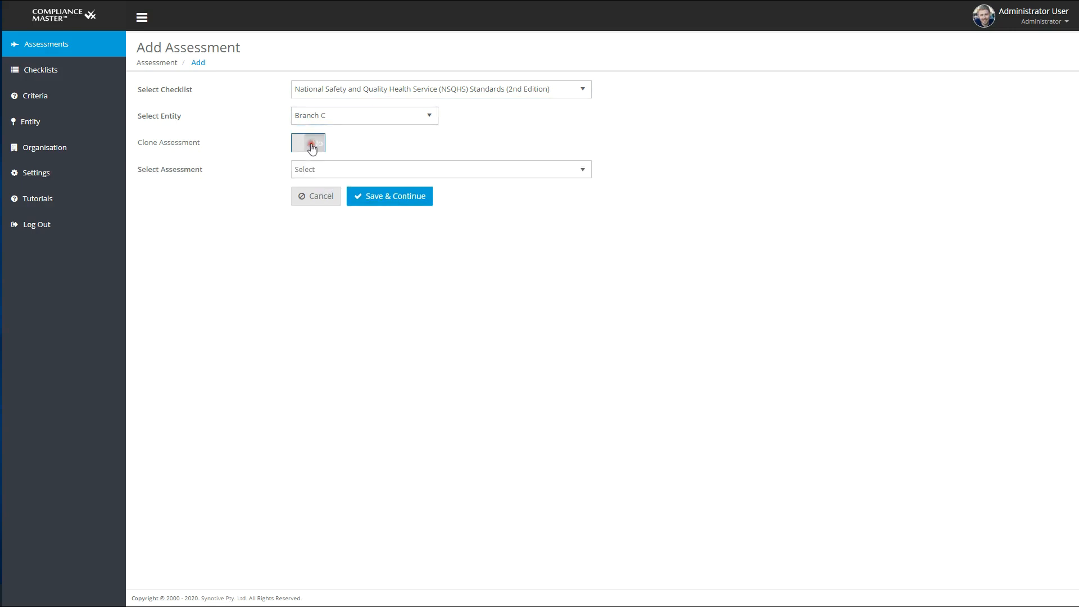
click(583, 170)
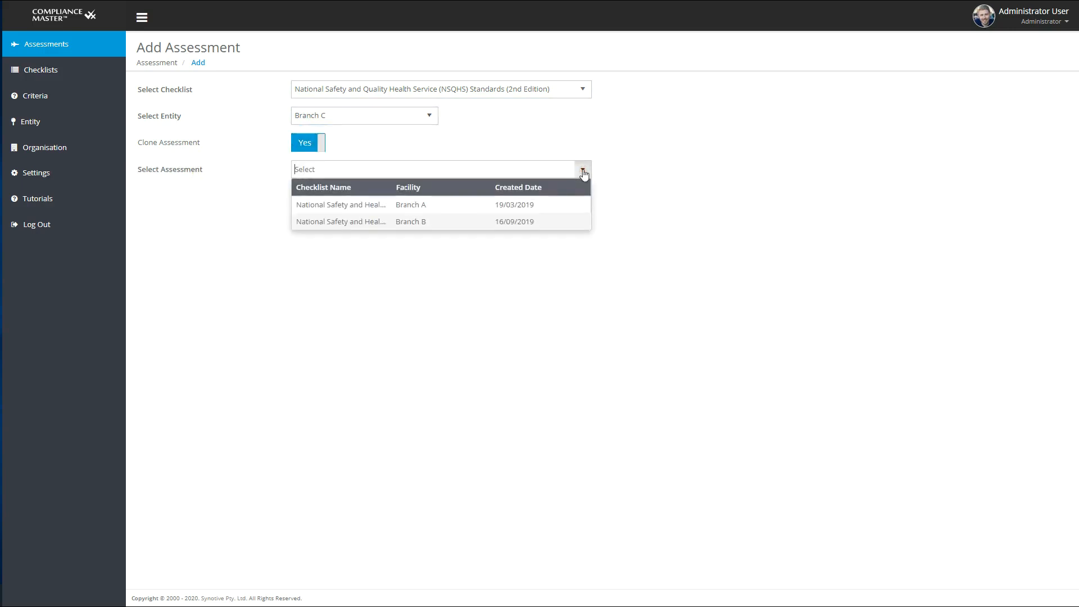
click(540, 204)
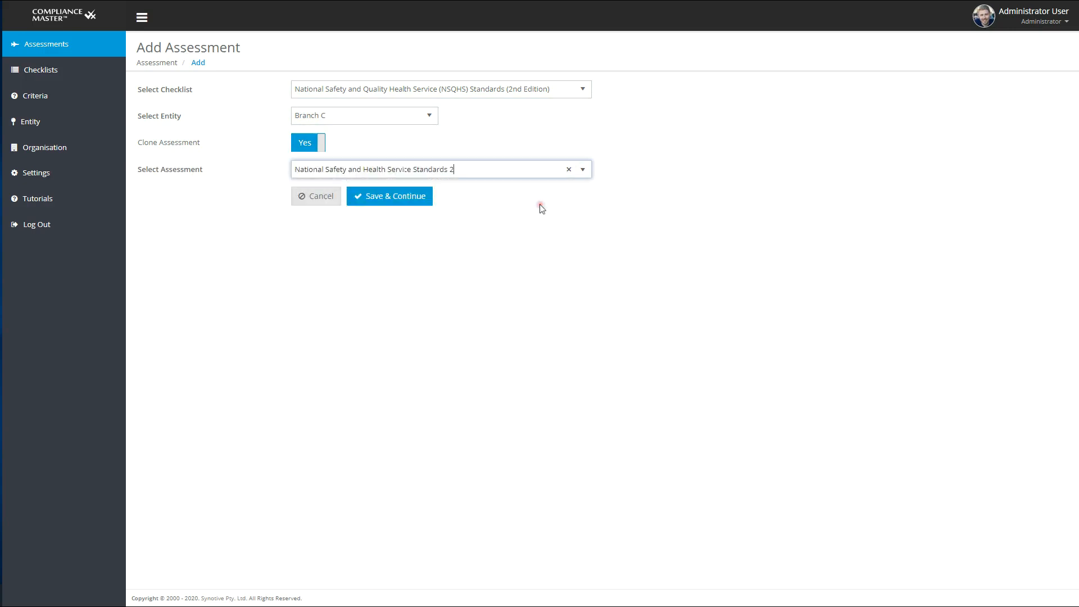
click(360, 198)
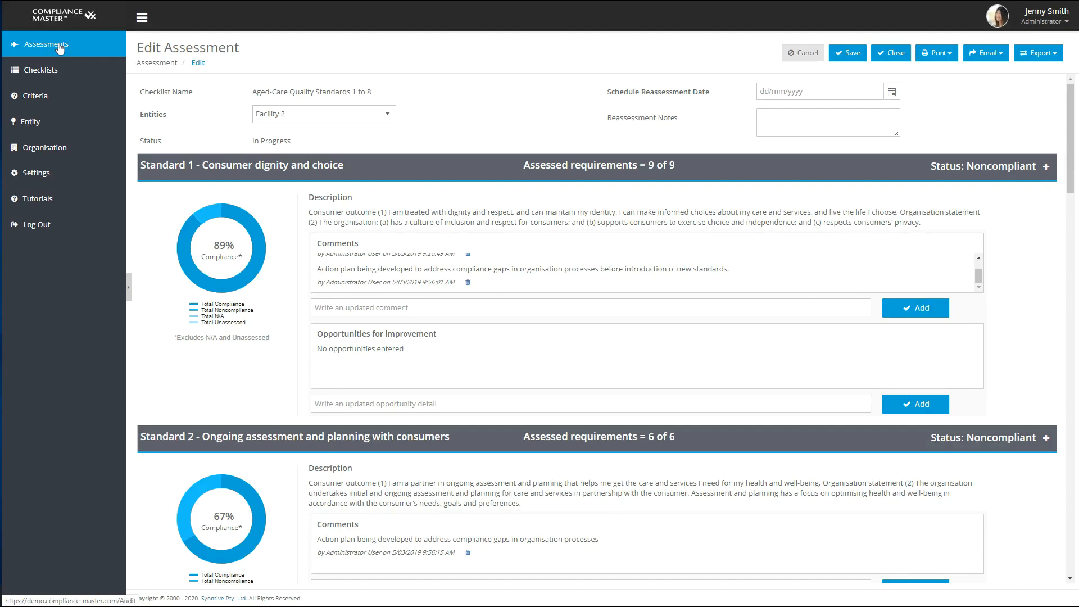
Step: Review the compliance charts and comments of Facility 2's Aged-Care Quality Standards assessment, and expand Standard 1 to examine its requirements
scroll(681, 300, down, 1)
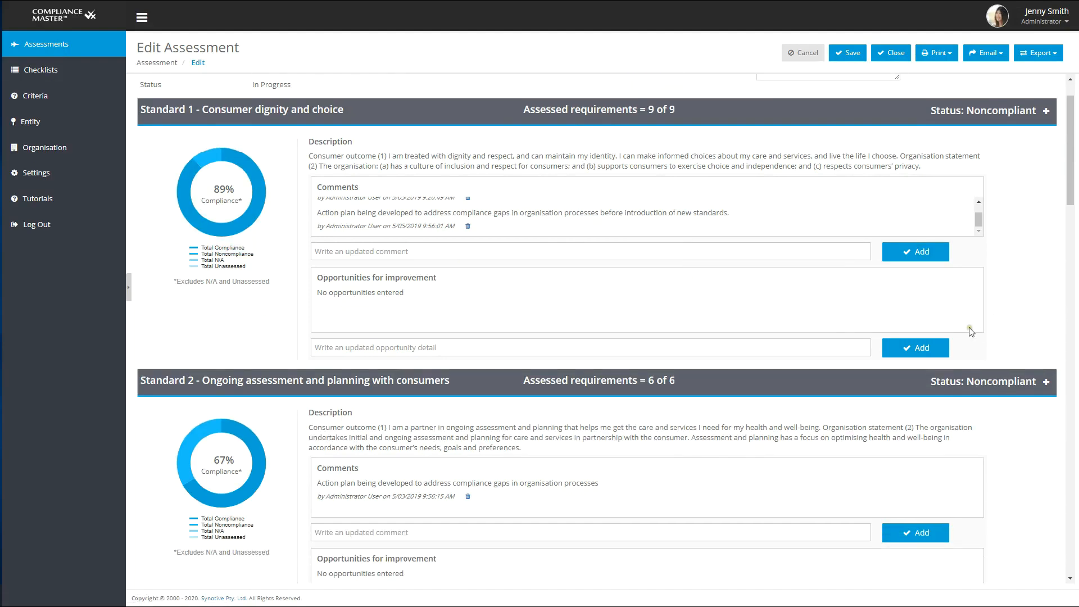
scroll(969, 331, down, 5)
scroll(969, 332, down, 9)
scroll(969, 331, up, 12)
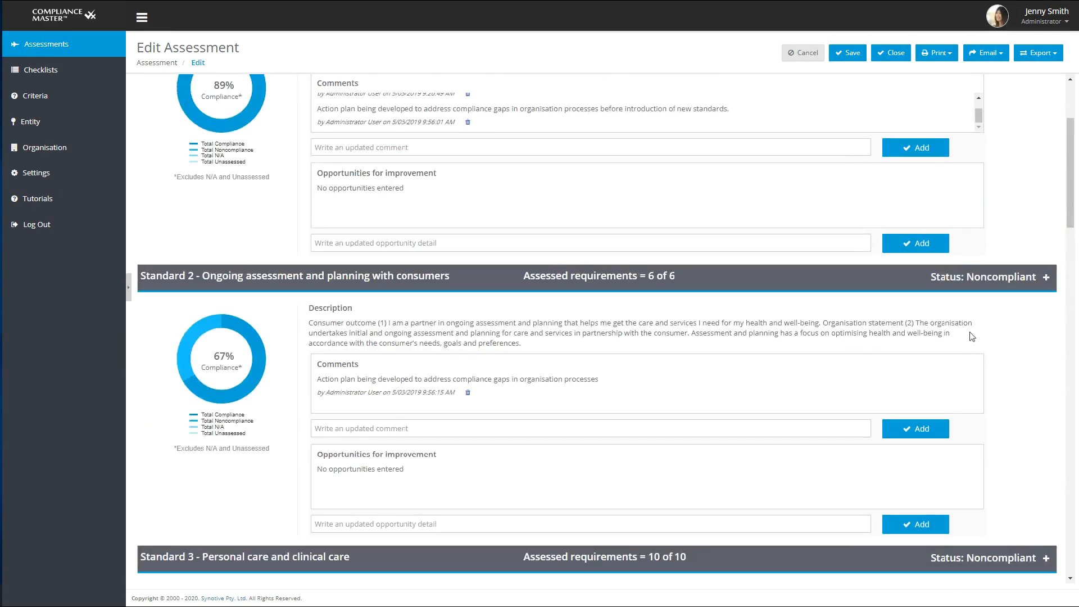
scroll(969, 331, up, 3)
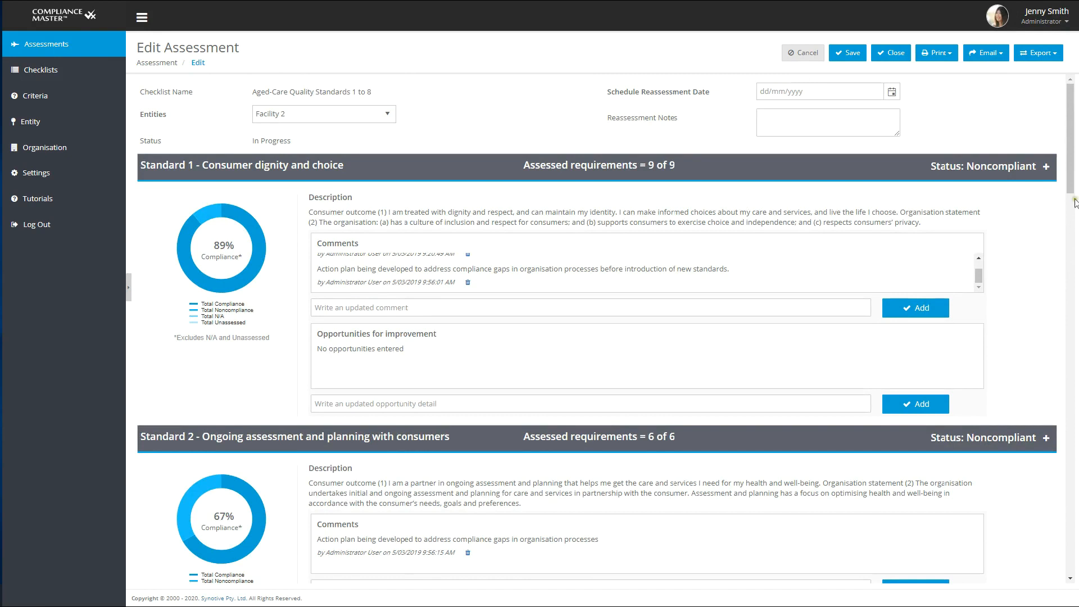
click(1048, 168)
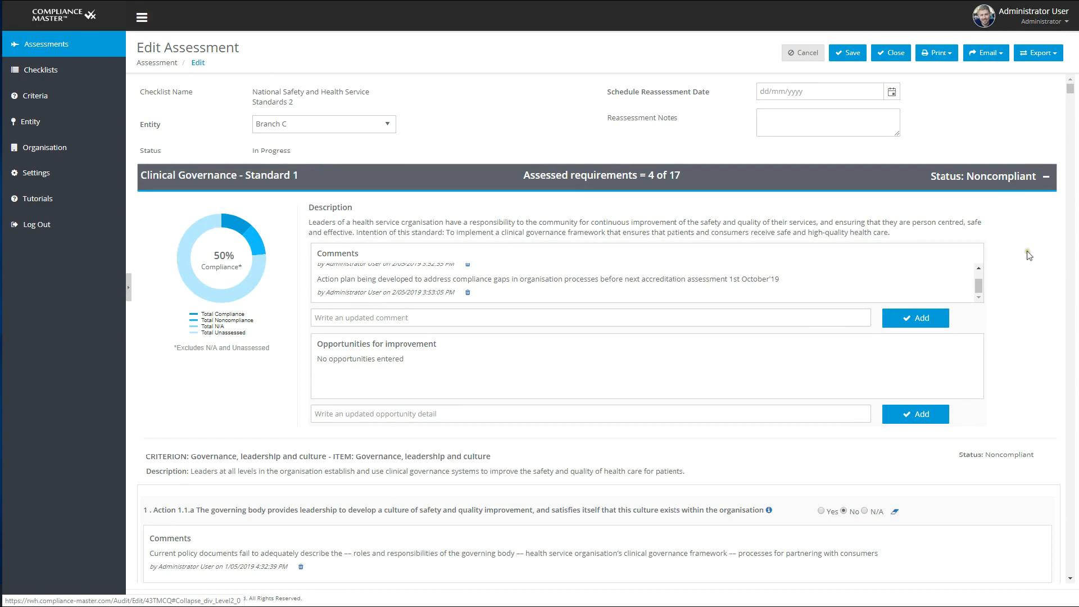
scroll(1026, 250, down, 5)
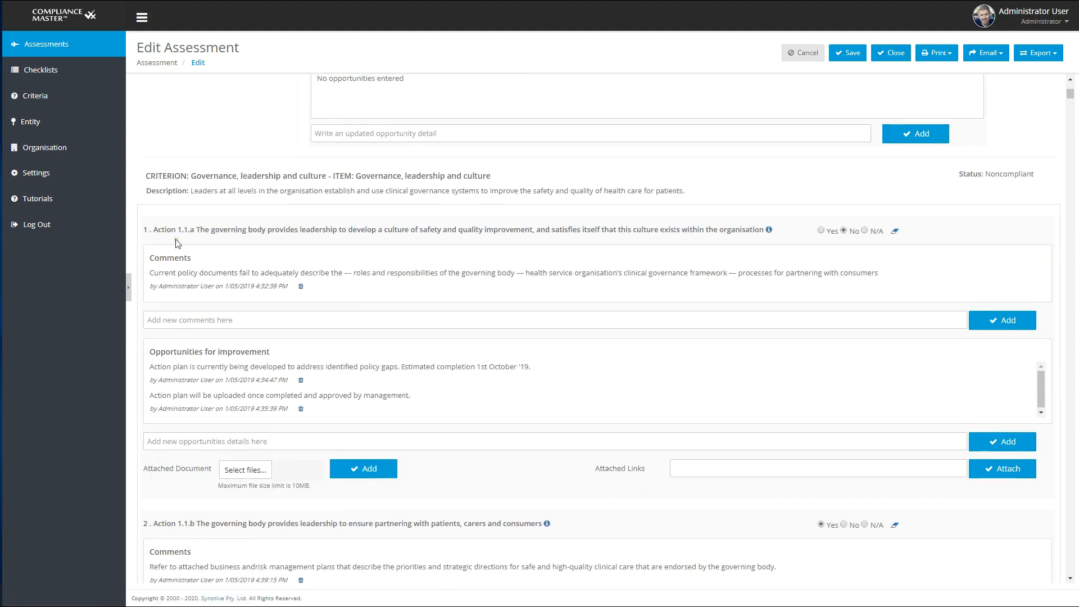
click(820, 232)
click(843, 231)
click(864, 231)
Step: Attach the document Customer Survey sample.jpg as supporting evidence for Action 1.1.a
click(253, 469)
click(140, 91)
click(439, 284)
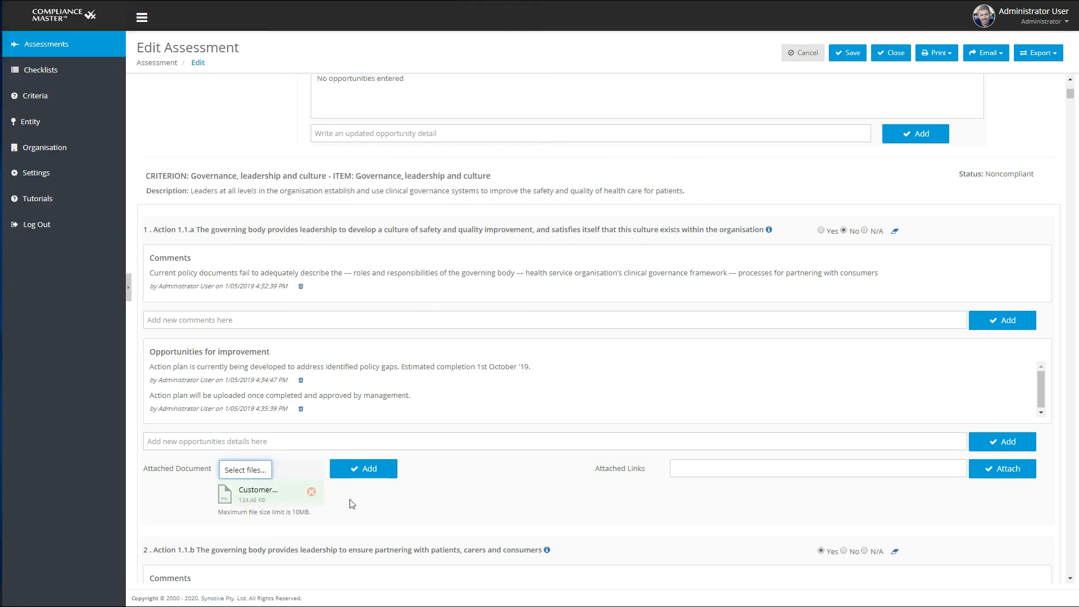
click(358, 470)
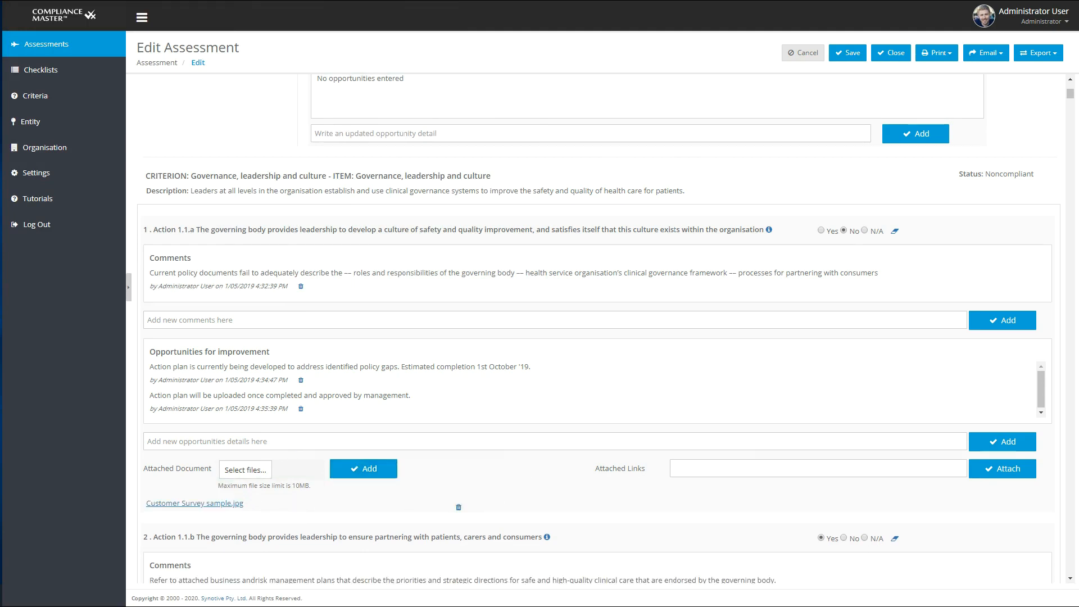
Step: Paste the copied OneDrive link and attach it to Action 1.1.a as linked evidence
click(841, 469)
right_click(842, 468)
click(869, 380)
click(1002, 469)
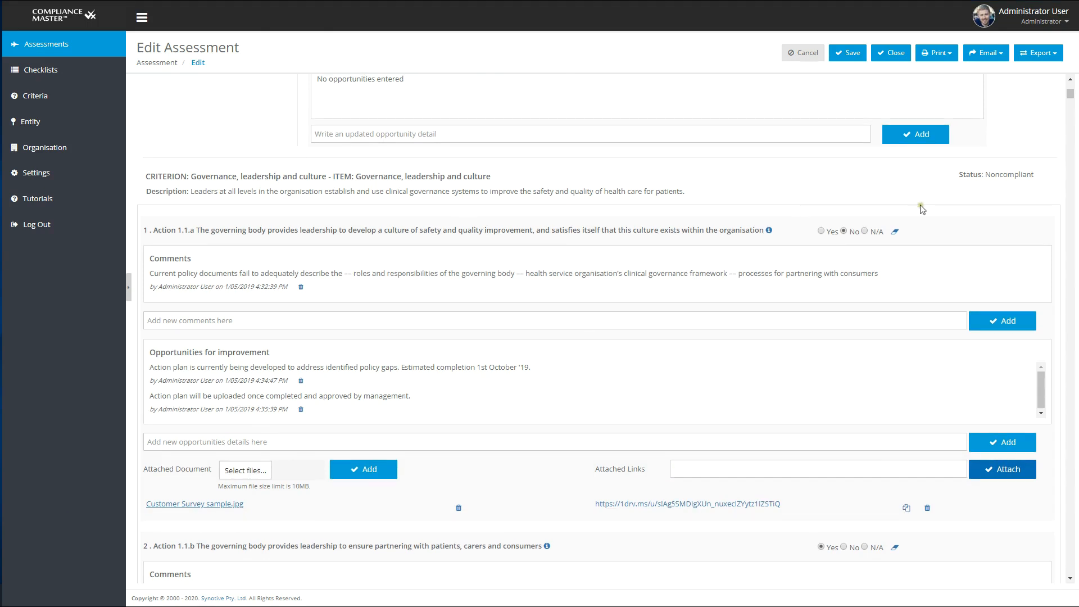
Step: Check the Clinical Governance - Standard 1 compliance chart segments and add the comment "Still in progress" to that standard
scroll(919, 203, up, 5)
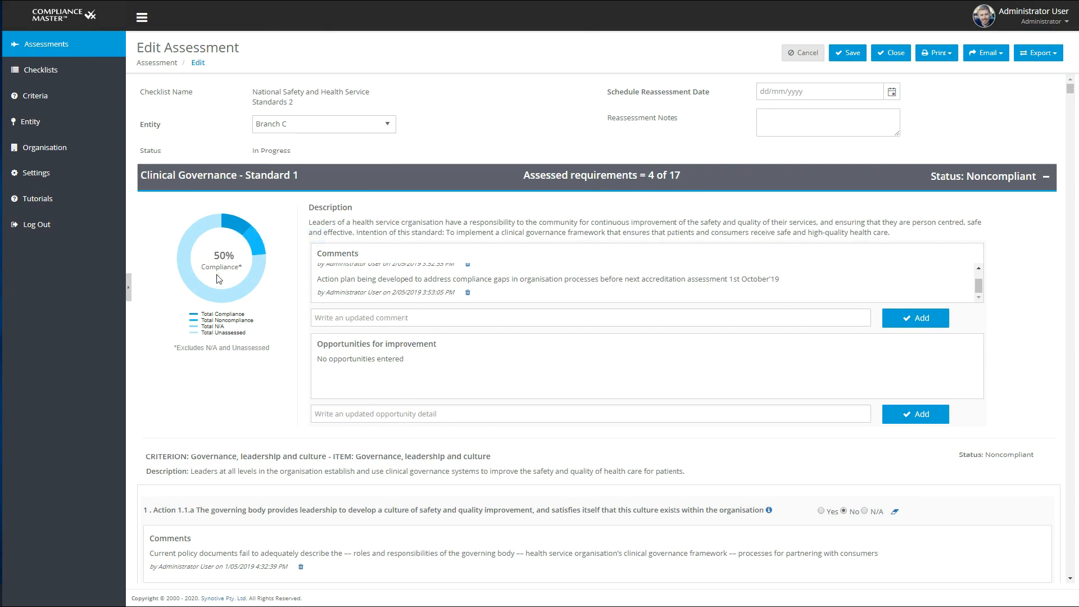
mouse_move(242, 289)
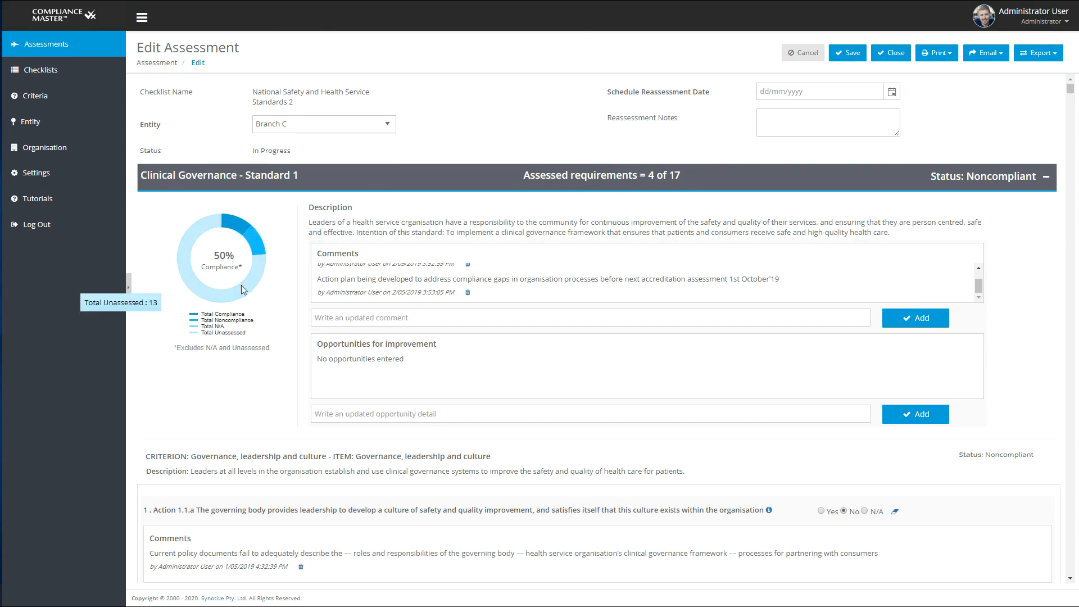
mouse_move(260, 242)
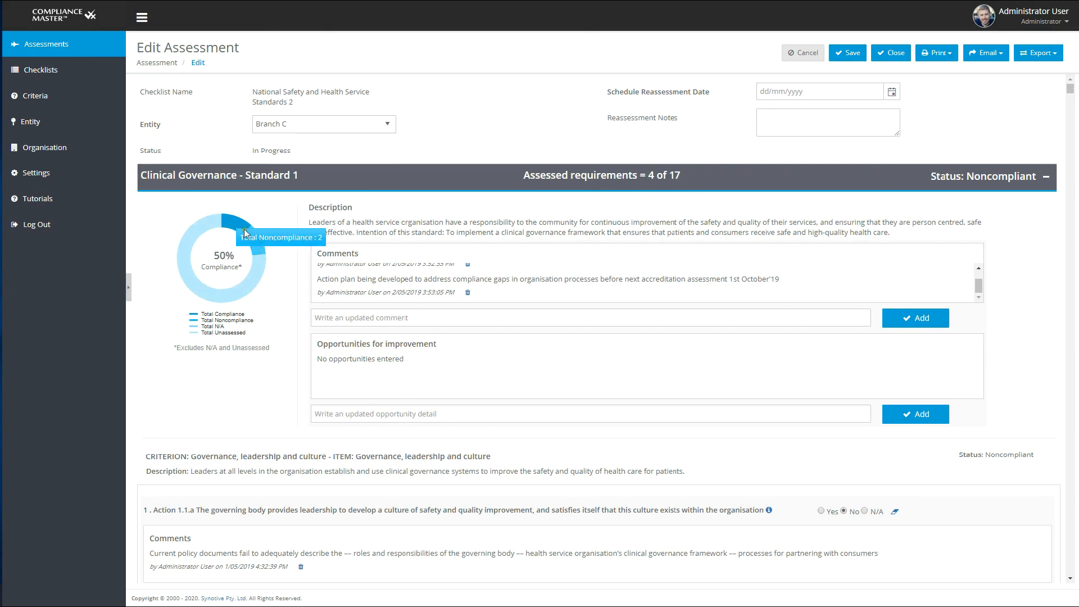
mouse_move(239, 227)
scroll(981, 278, up, 1)
scroll(981, 278, down, 1)
click(443, 315)
text(Still in progress)
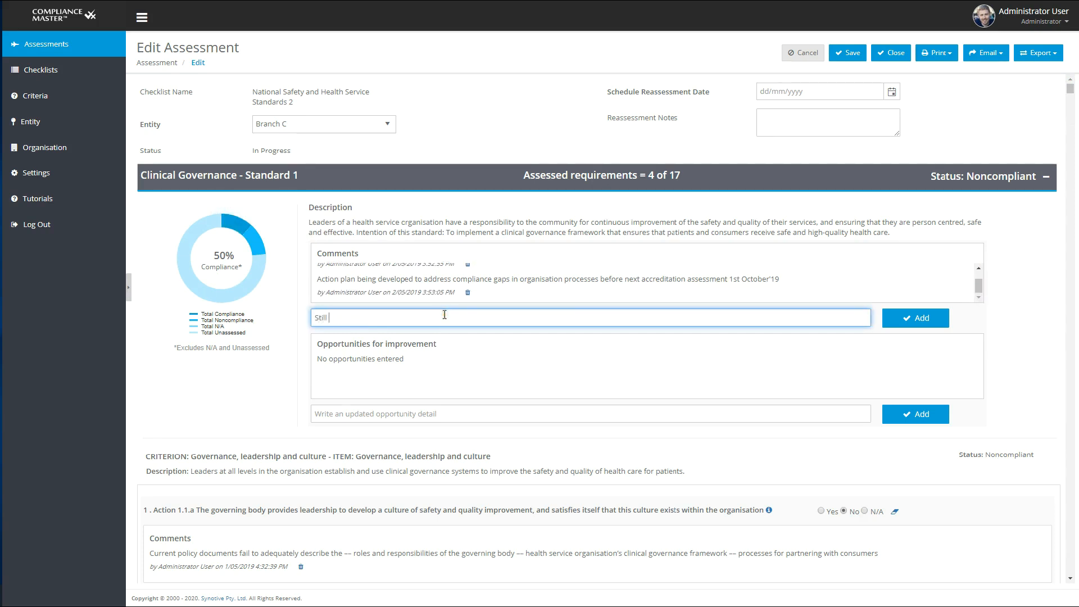
click(920, 318)
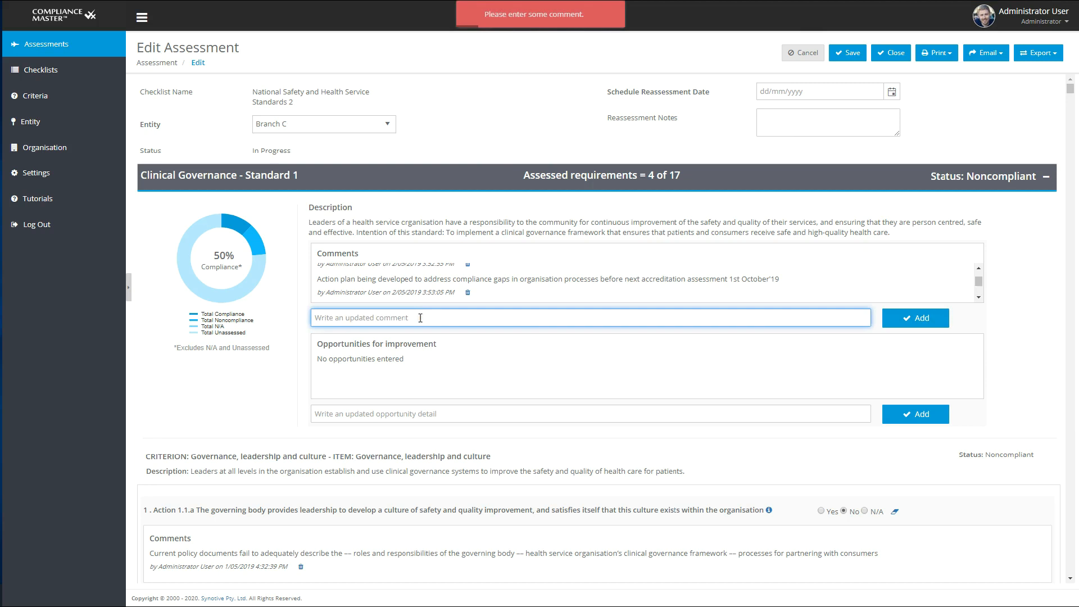
Step: Look through the other standards, back out of closing the assessment, and save Branch C's assessment as in progress
scroll(141, 367, down, 20)
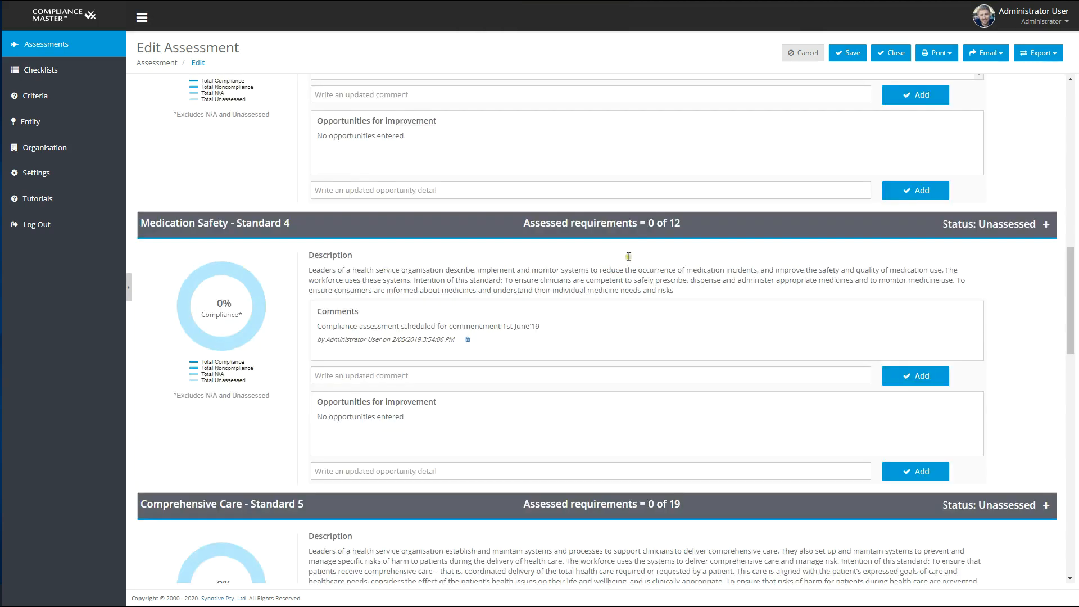
drag(1069, 294, 1045, 132)
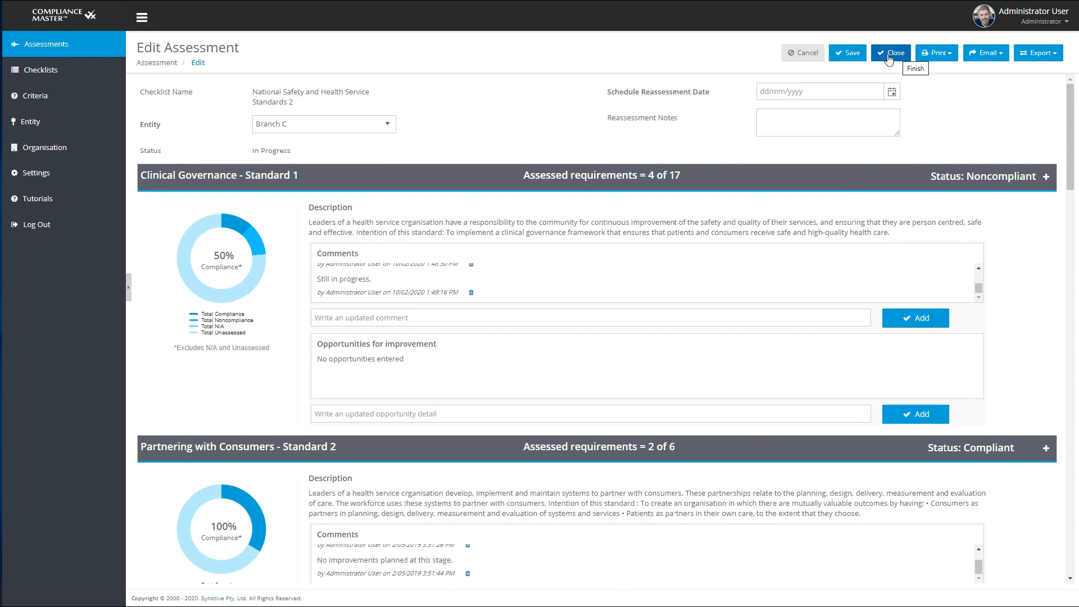
click(887, 57)
click(488, 367)
click(851, 56)
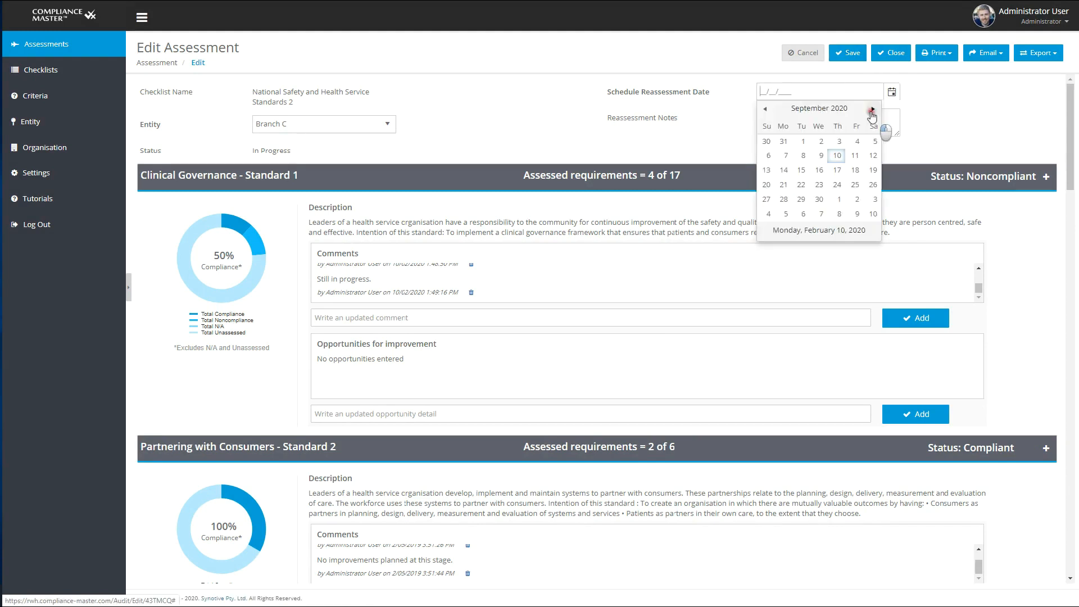
Step: Schedule the reassessment for 01/10/2020 with the note "Conduct a reassessment of Branch C"
click(872, 110)
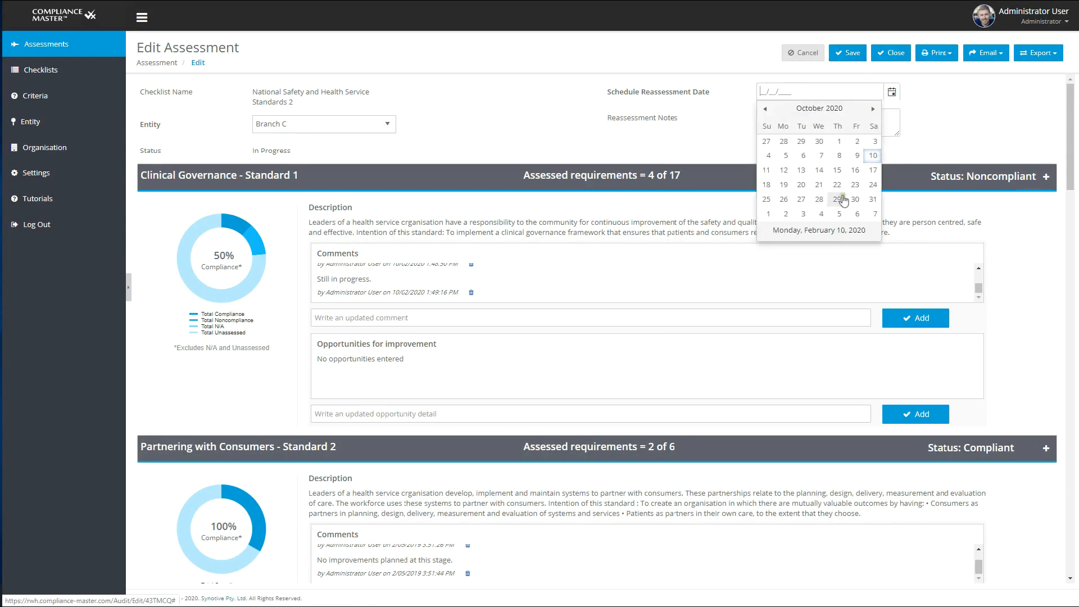
click(839, 142)
key(Tab)
text(Conduct a reassessment of Branch C)
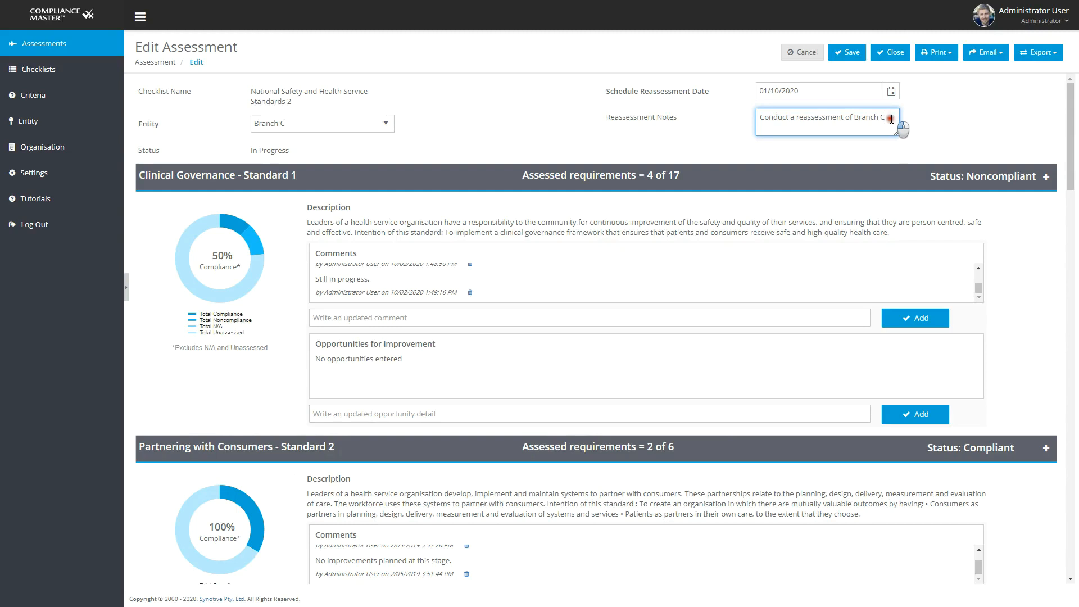
Step: Open Branch B's National Safety and Health Service Standards 2 assessment and expand Clinical Governance - Standard 1 to examine its actions
click(36, 45)
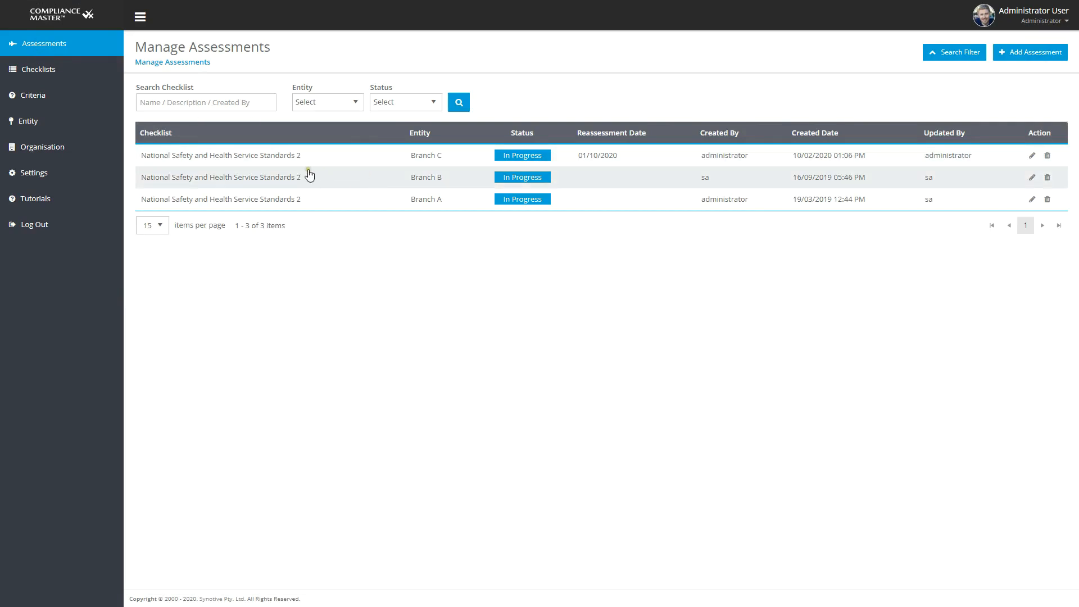
click(378, 187)
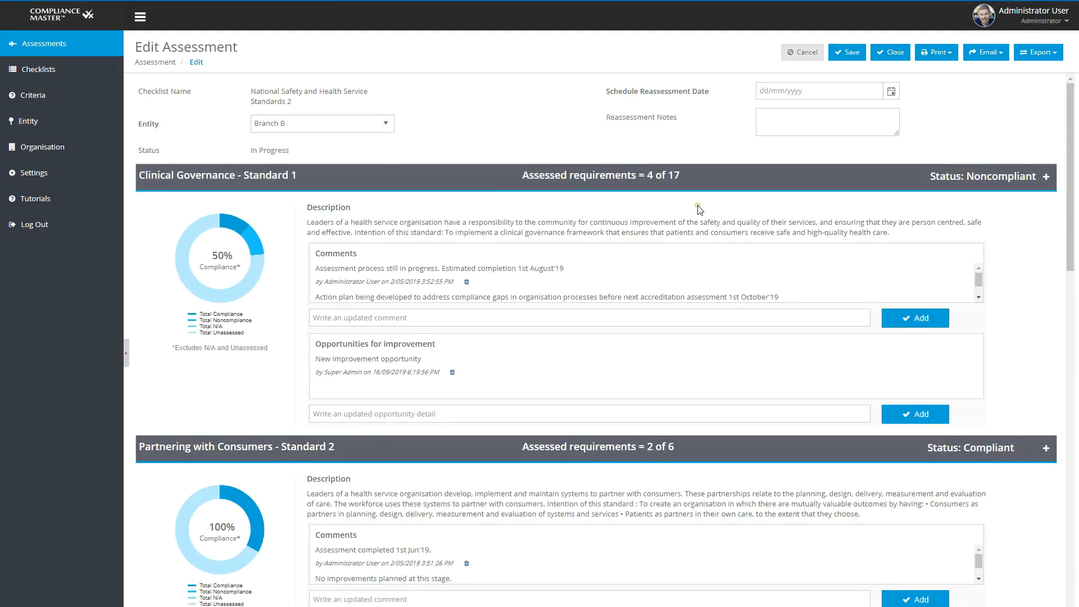
click(1048, 177)
scroll(1004, 285, down, 5)
scroll(1004, 284, down, 5)
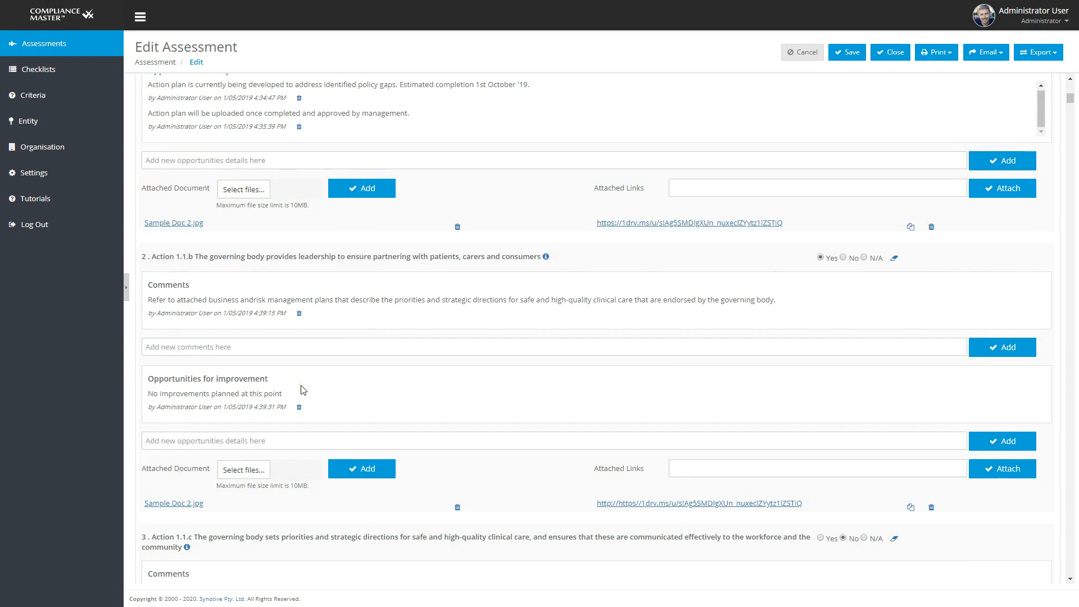
Step: Show the assessment outline, go to Action 1.1.d and open its attached Sample Doc 2.jpg
click(126, 291)
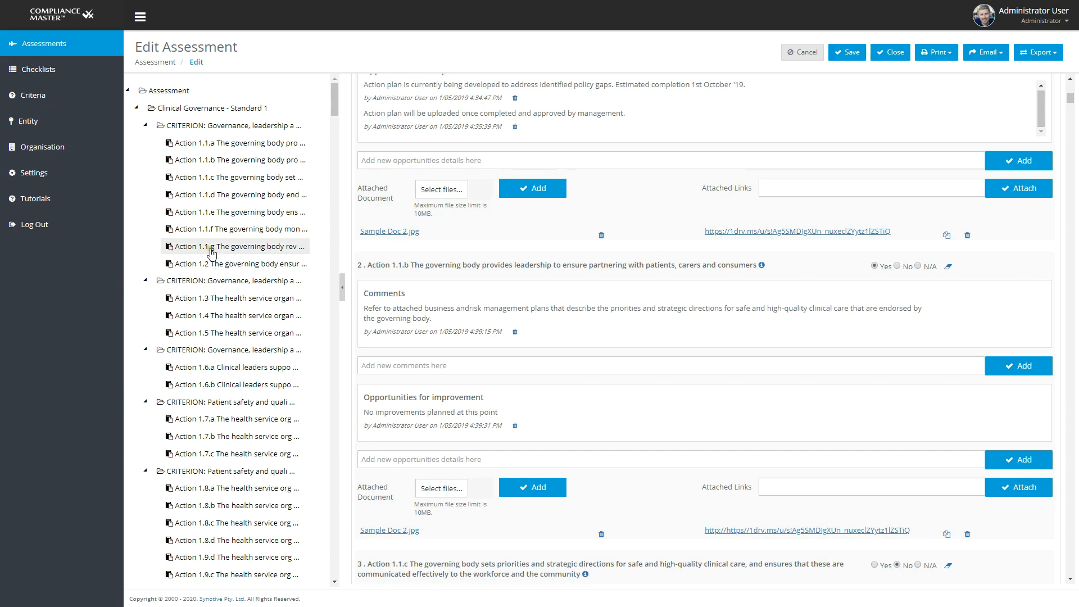
click(210, 197)
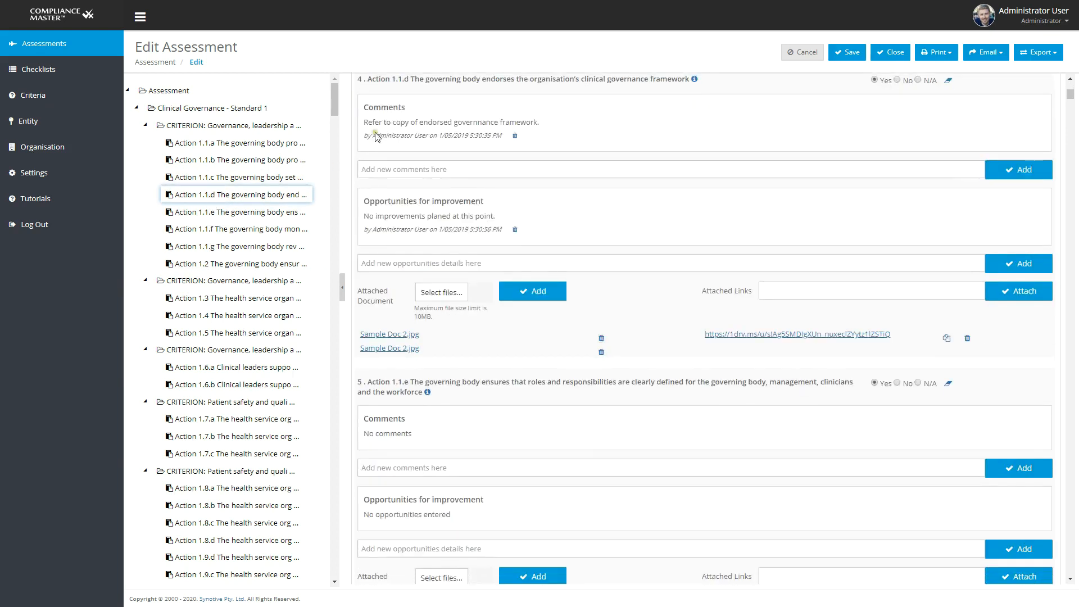
click(408, 337)
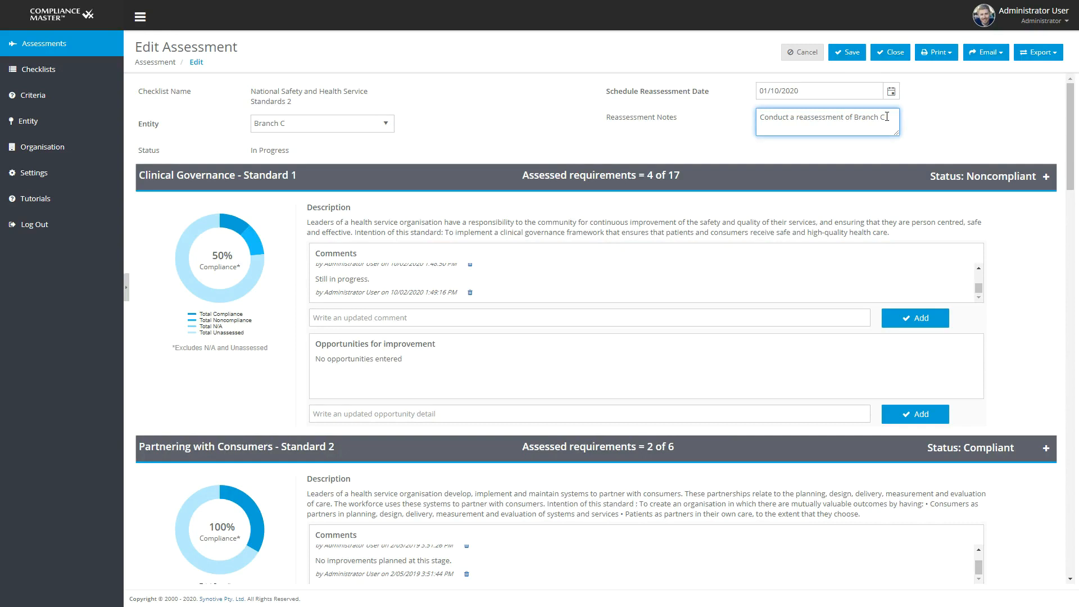
Step: Preview the assessment report for printing and cancel the print job
click(948, 56)
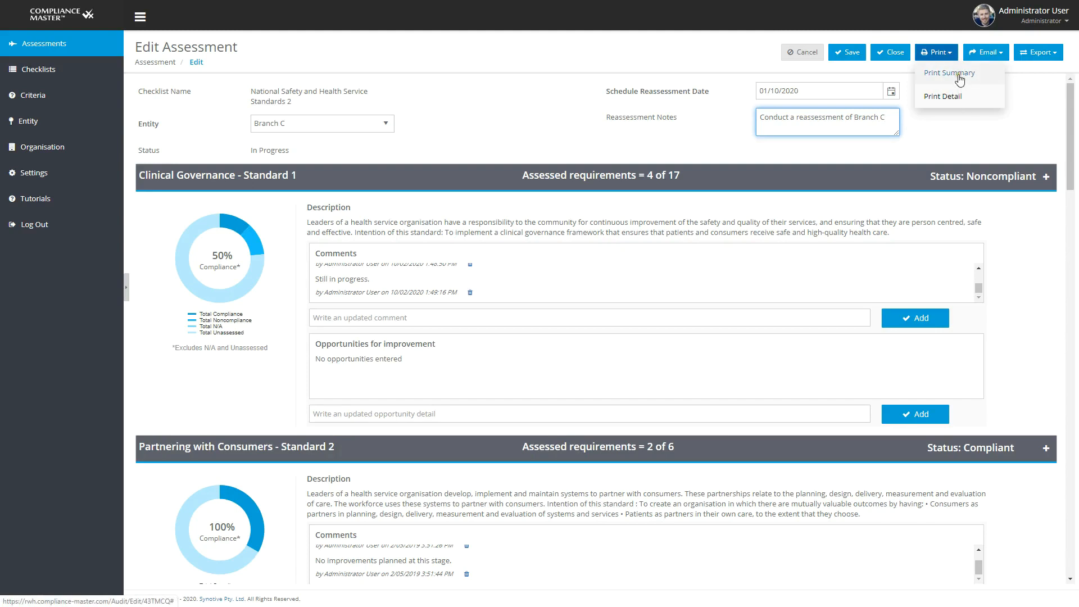
click(958, 96)
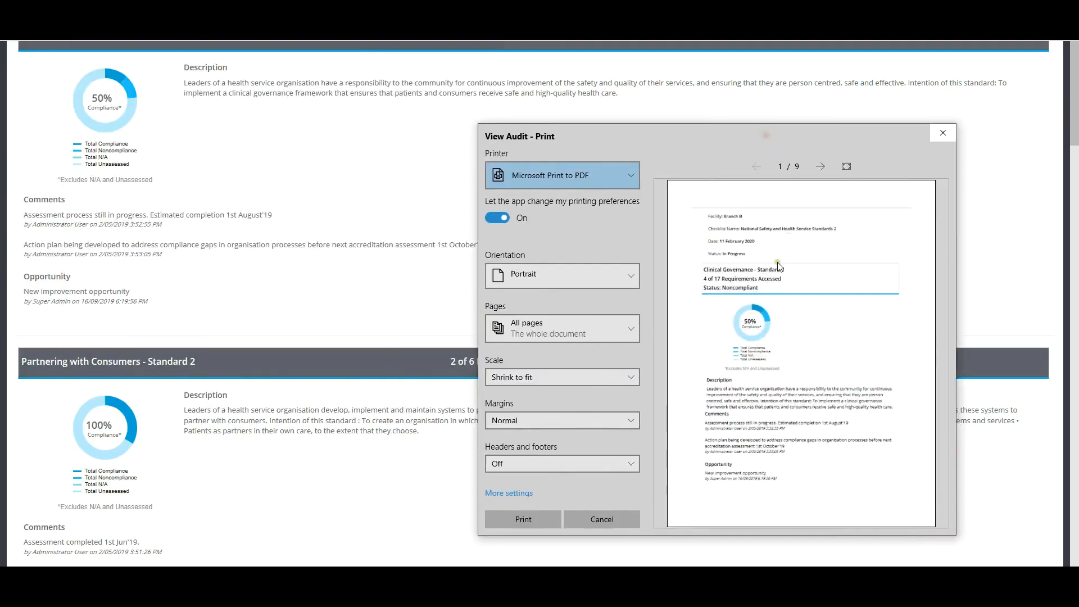
click(599, 519)
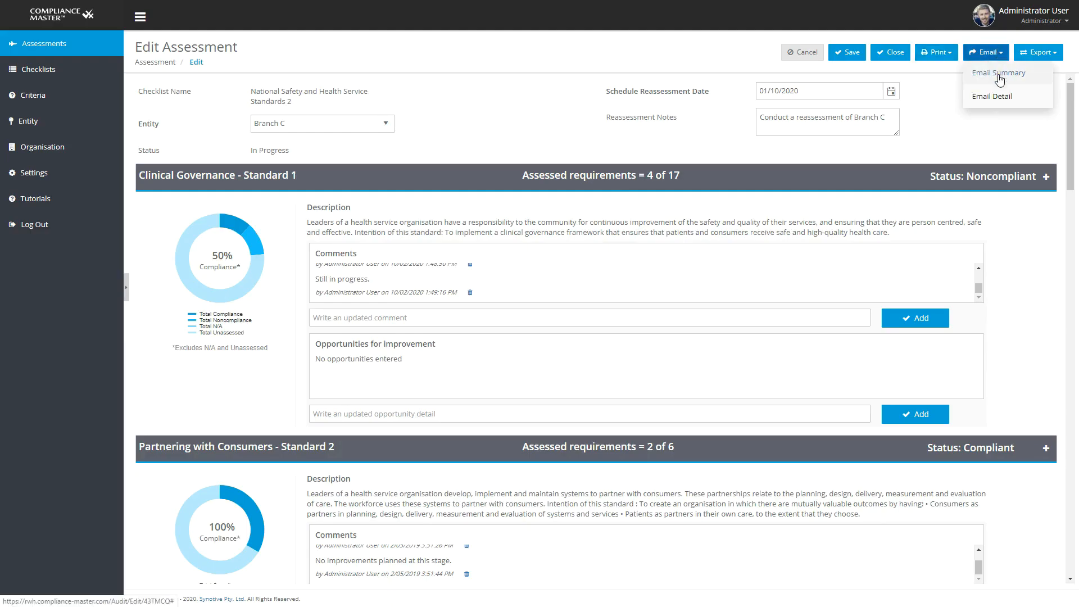
Step: Email the assessment summary to the recipient's e-mail address, and export the Branch C compliance report as a PDF
click(997, 73)
click(408, 157)
text(jack@yourdomain.com)
click(453, 432)
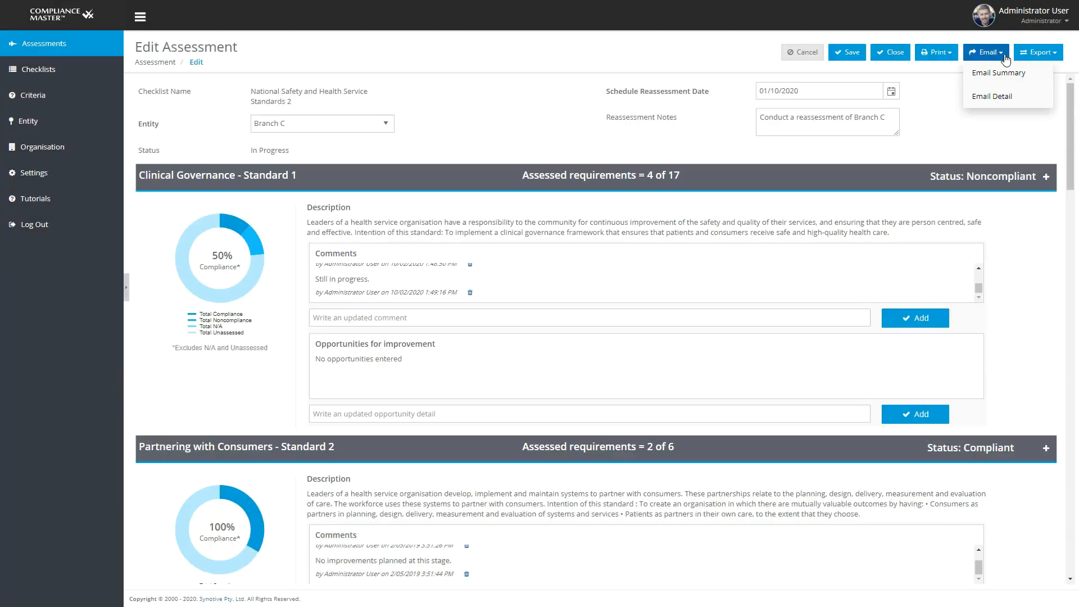
click(1039, 52)
click(1043, 76)
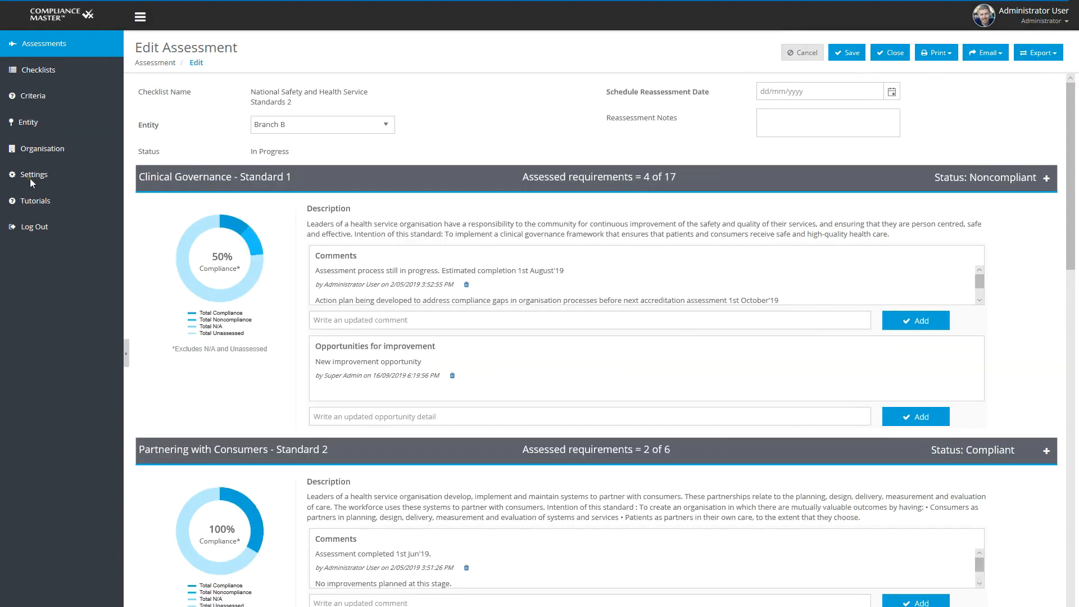
Step: Start adding a new user from the user management settings and enter the person's first and last name
click(31, 176)
click(272, 145)
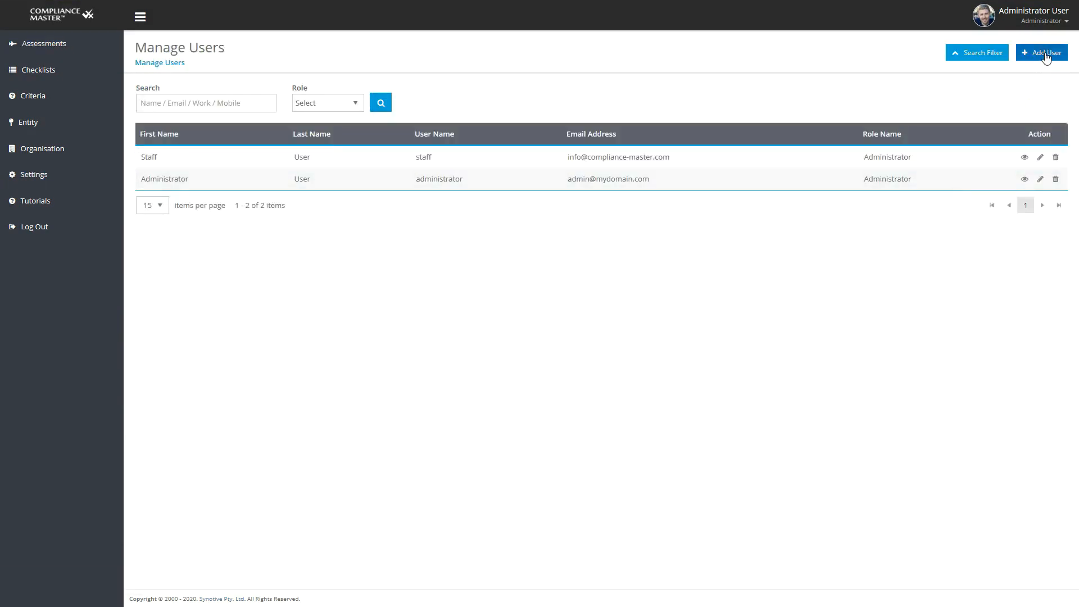
click(1042, 52)
click(349, 142)
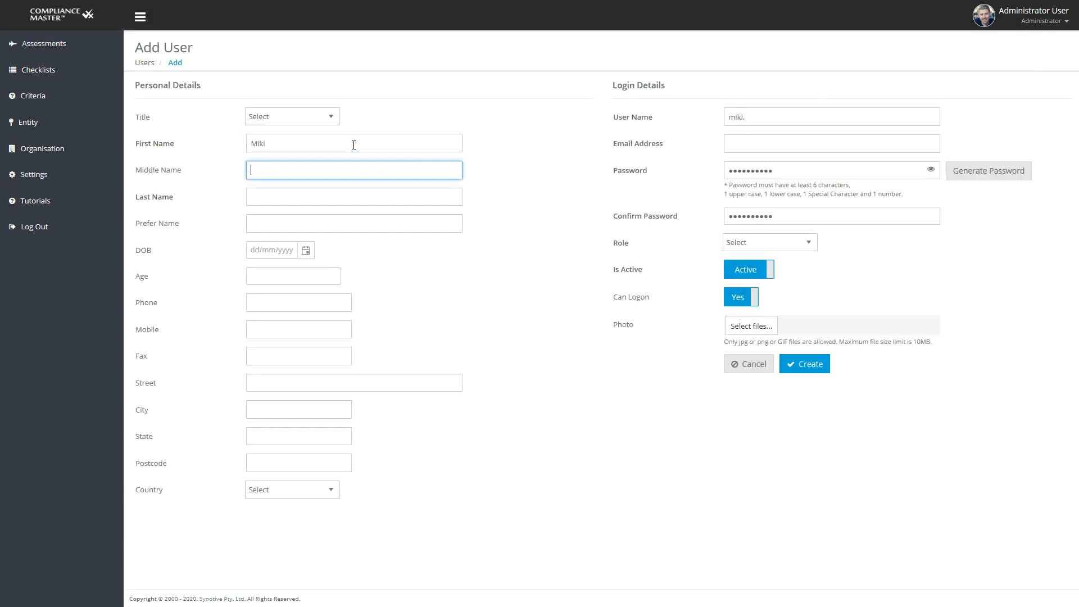
key(Tab)
Step: Enter the new user's e-mail address and assign the Staff role
click(797, 146)
text(m.tao@yourdomain.com)
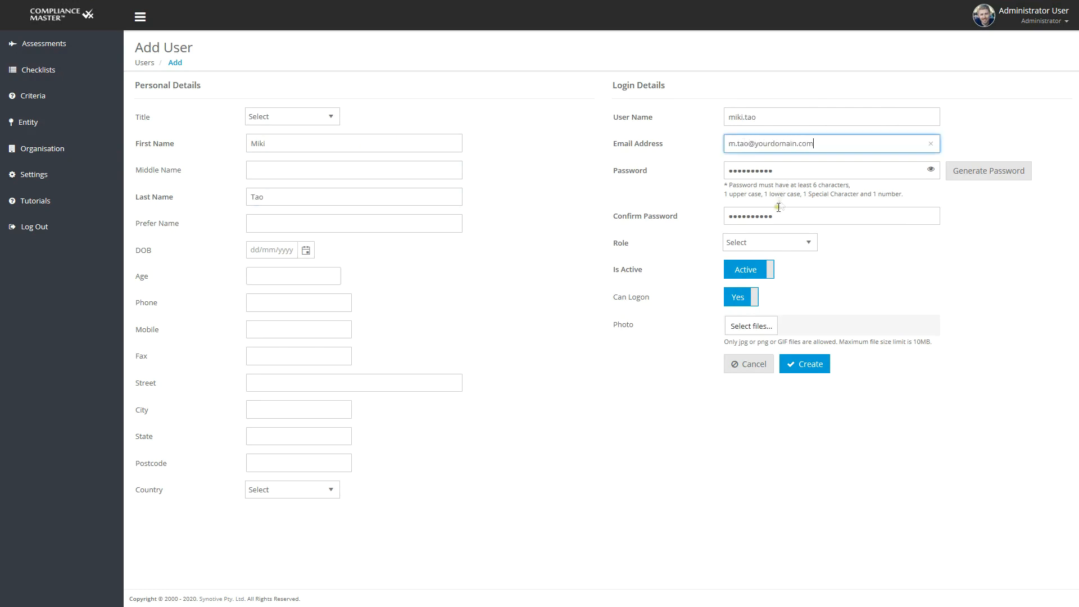
click(767, 243)
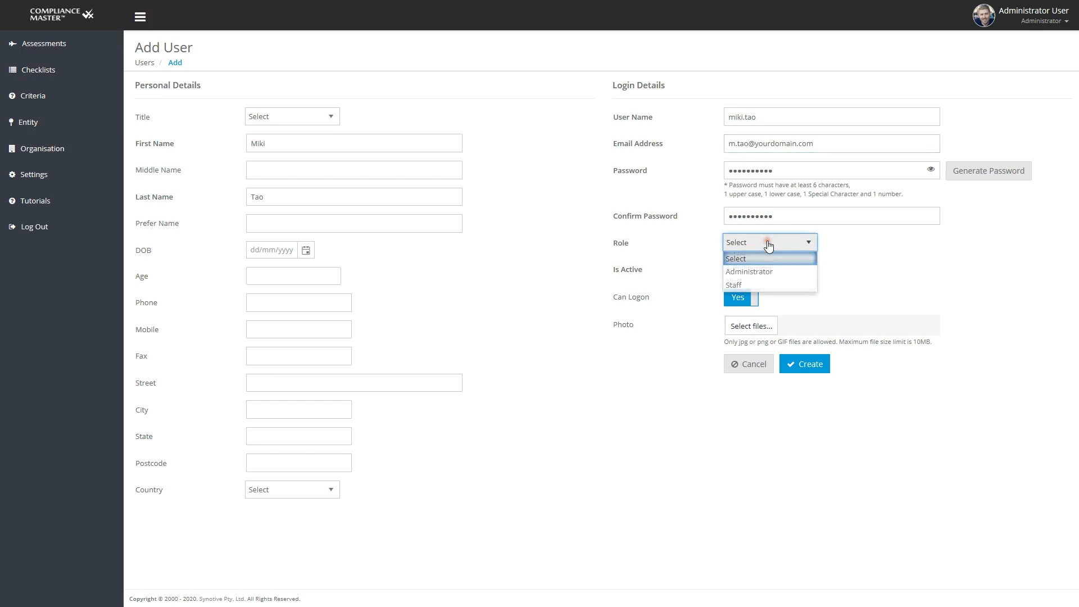
click(761, 282)
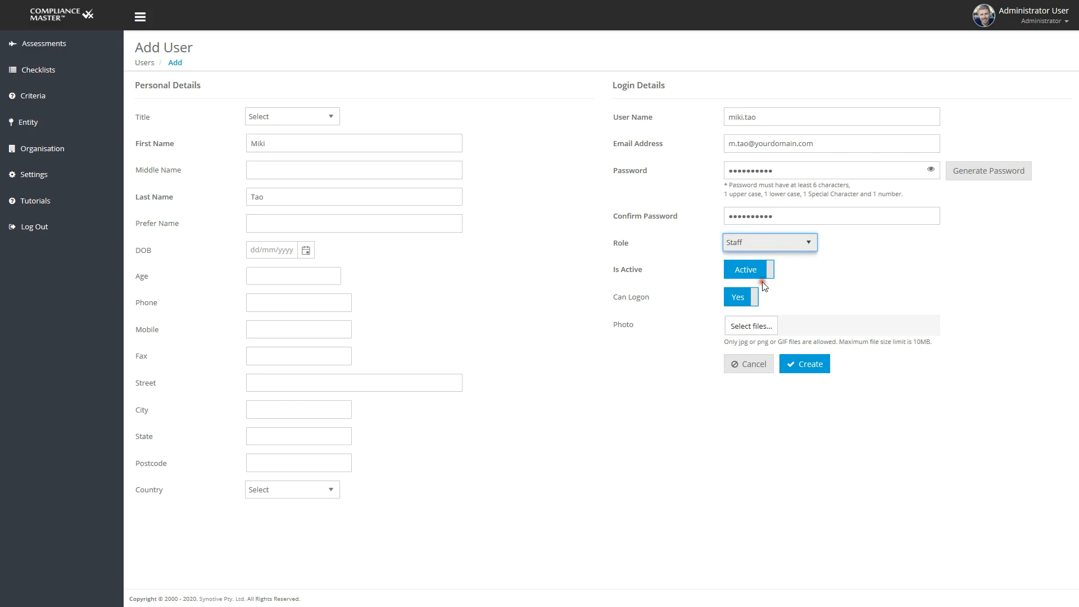
Step: Add Women Headshot.jpg as the new user's photo and create the user account
click(769, 331)
click(501, 94)
click(439, 285)
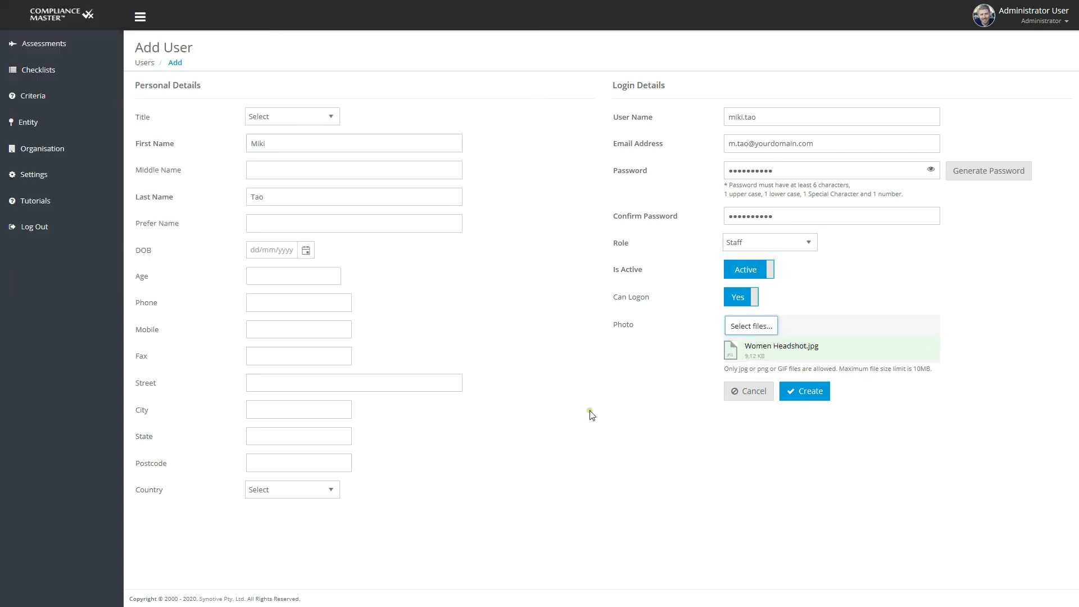
click(808, 460)
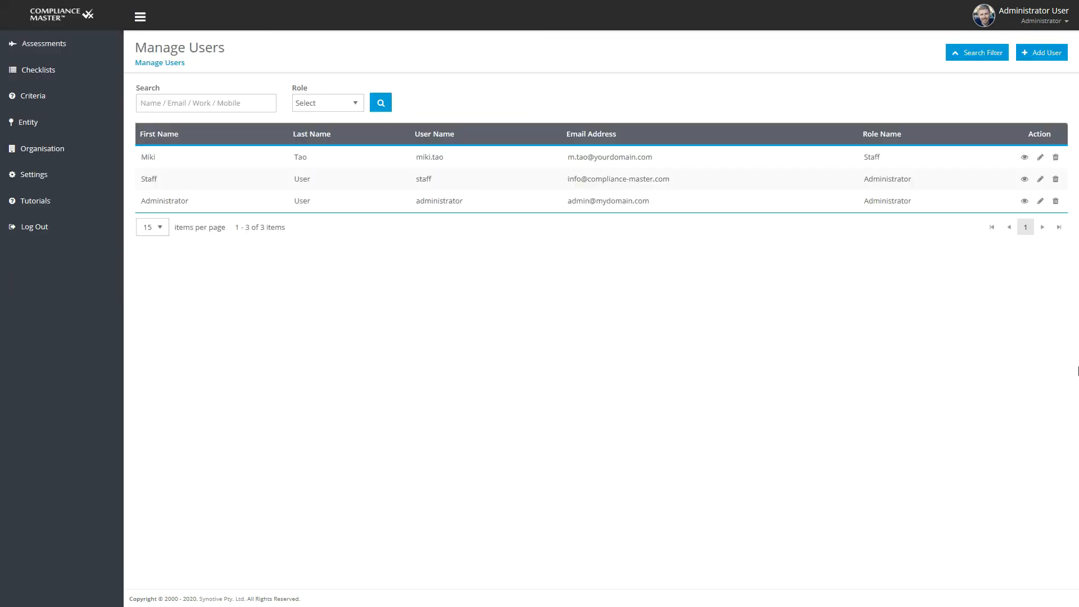